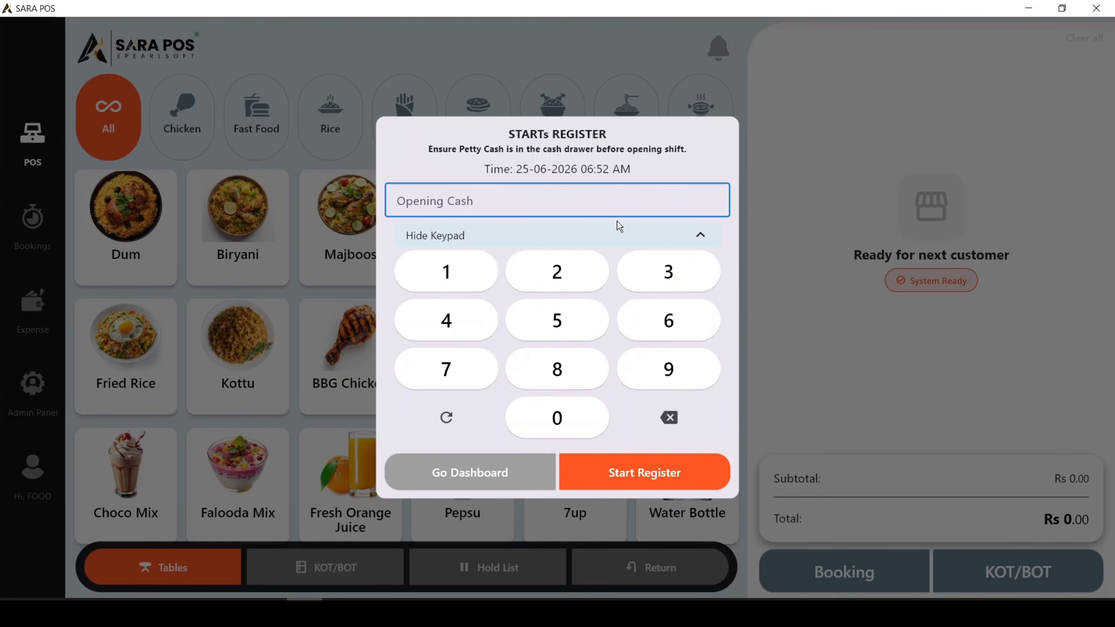
Start the register with an opening cash amount of Rs 1500.
{"action": "left_click", "coordinate": [474, 282]}
{"action": "left_click", "coordinate": [579, 327]}
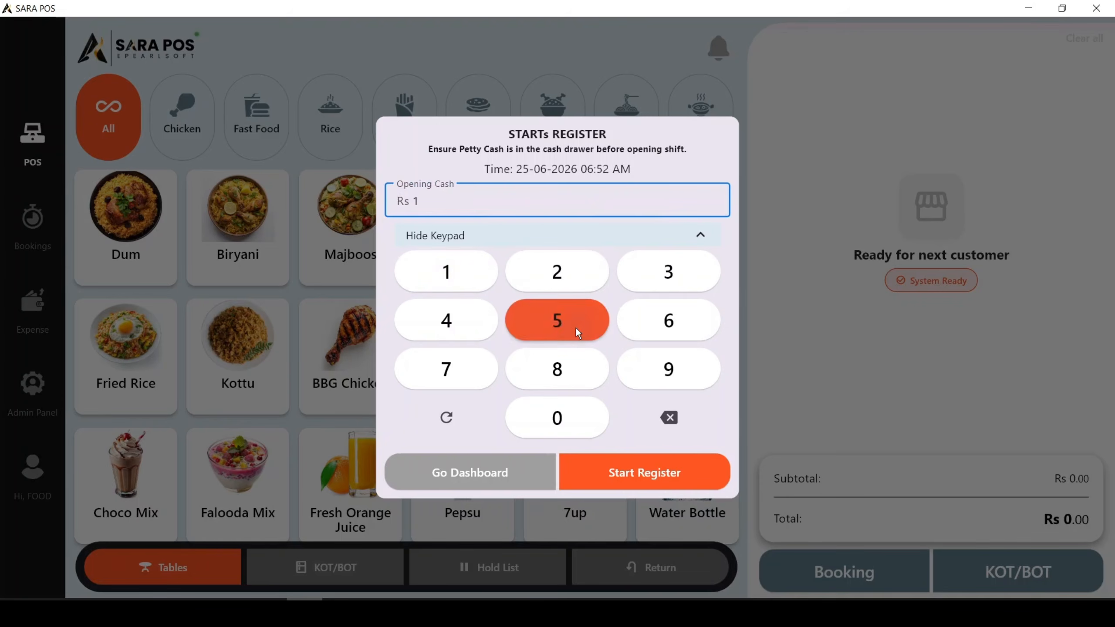
{"action": "left_click", "coordinate": [562, 422]}
{"action": "left_click", "coordinate": [565, 427]}
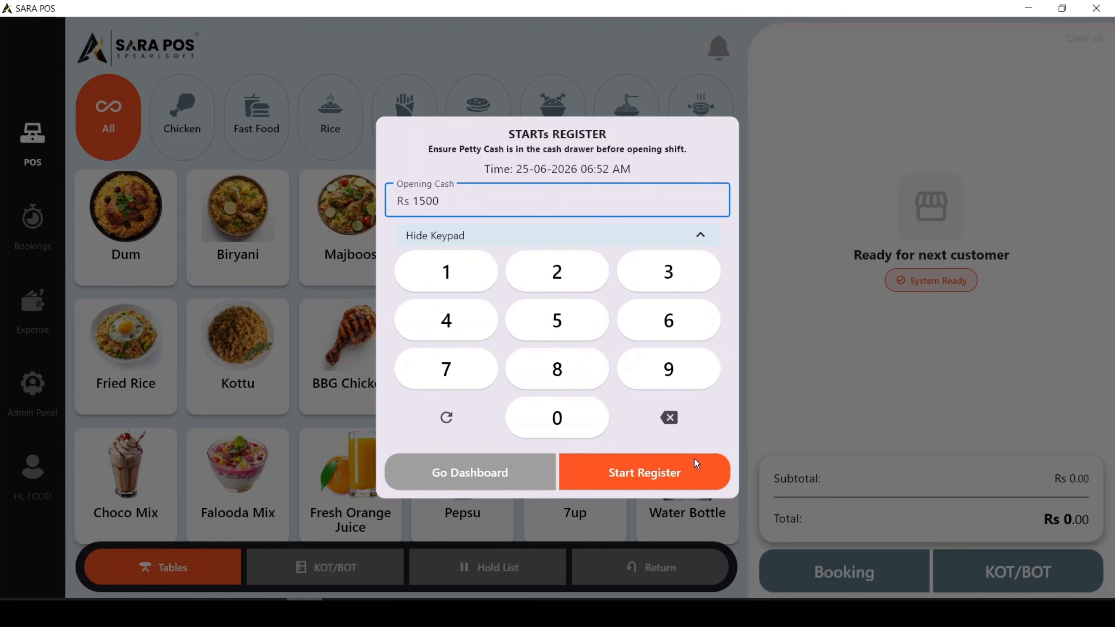
{"action": "left_click", "coordinate": [675, 470]}
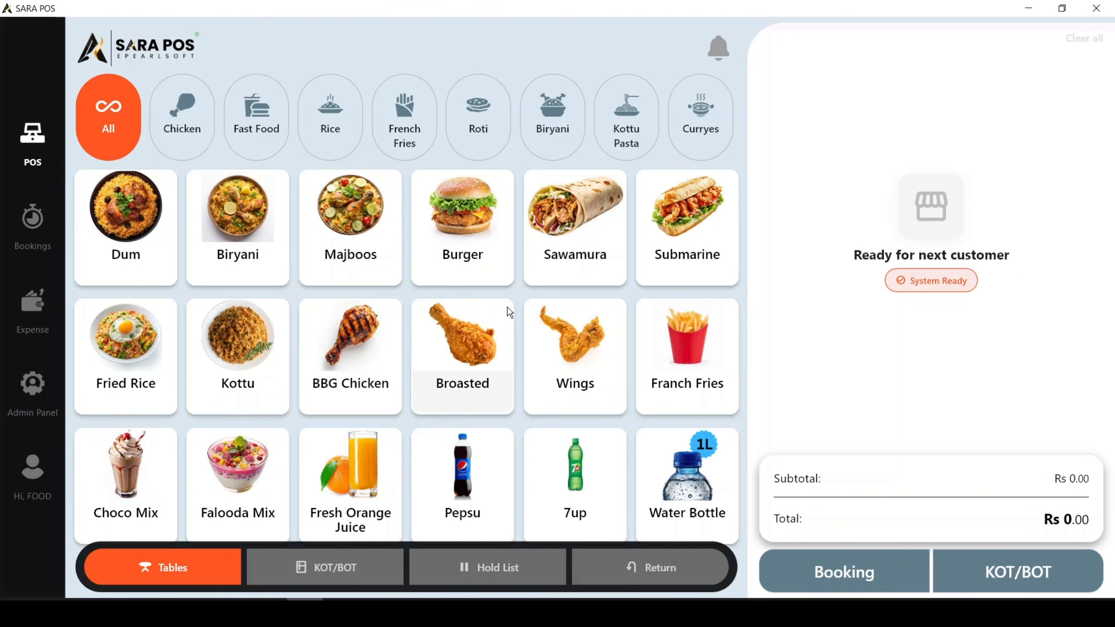
Add the Full variant of BBG Chicken to the order.
{"action": "left_click", "coordinate": [353, 340]}
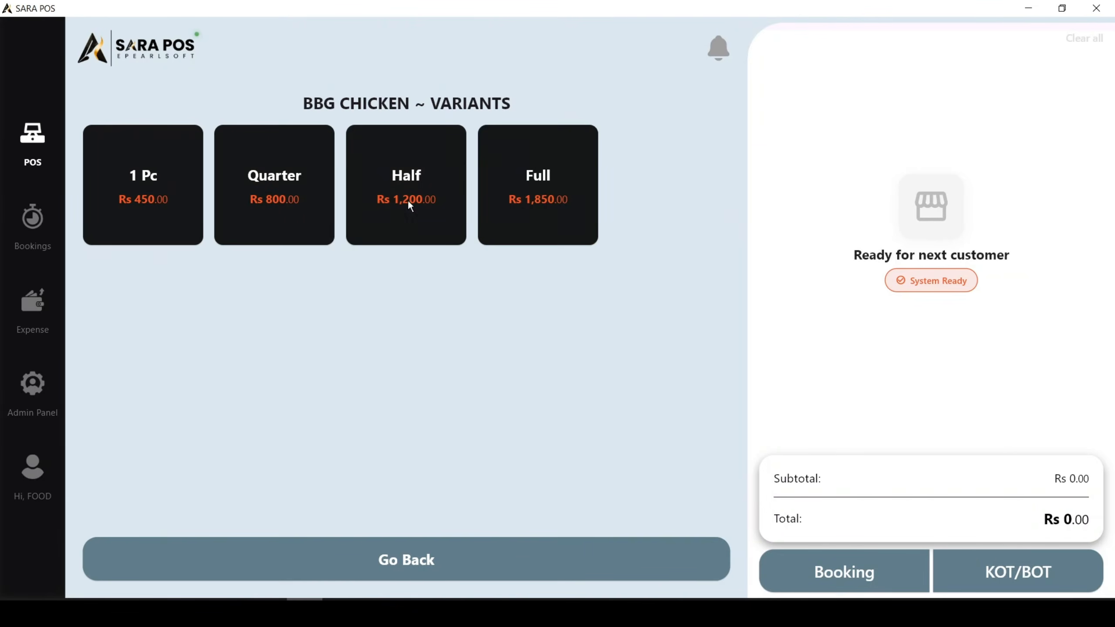
{"action": "left_click", "coordinate": [539, 174]}
{"action": "left_click", "coordinate": [732, 556]}
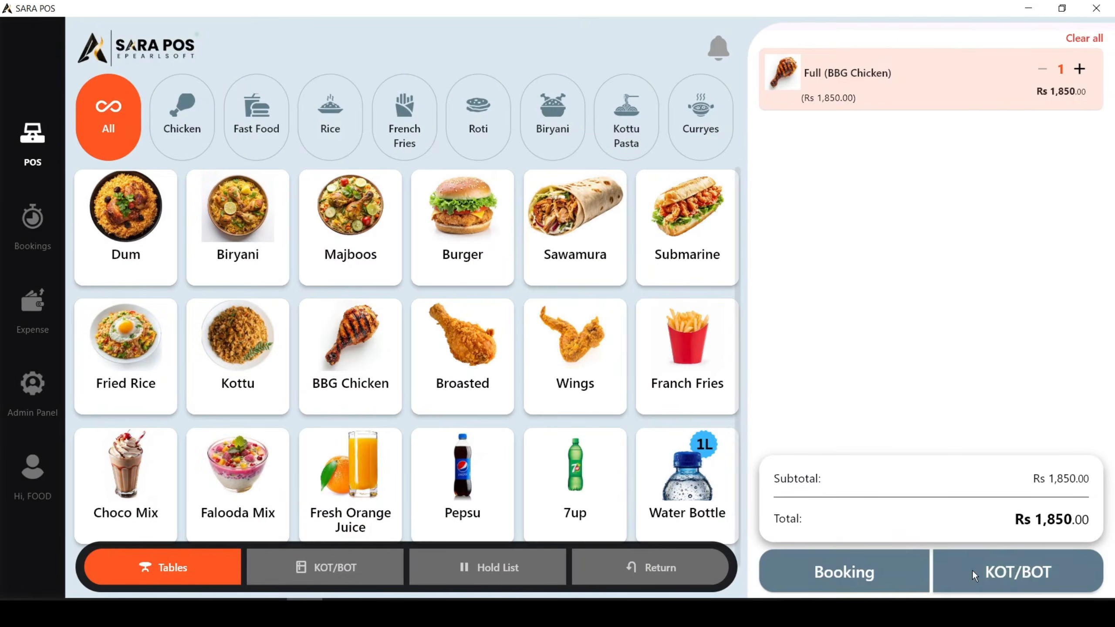
Send the order to KOT/BOT as Take Away and settle it in cash with Rs 5000 received.
{"action": "left_click", "coordinate": [972, 570]}
{"action": "left_click", "coordinate": [330, 556]}
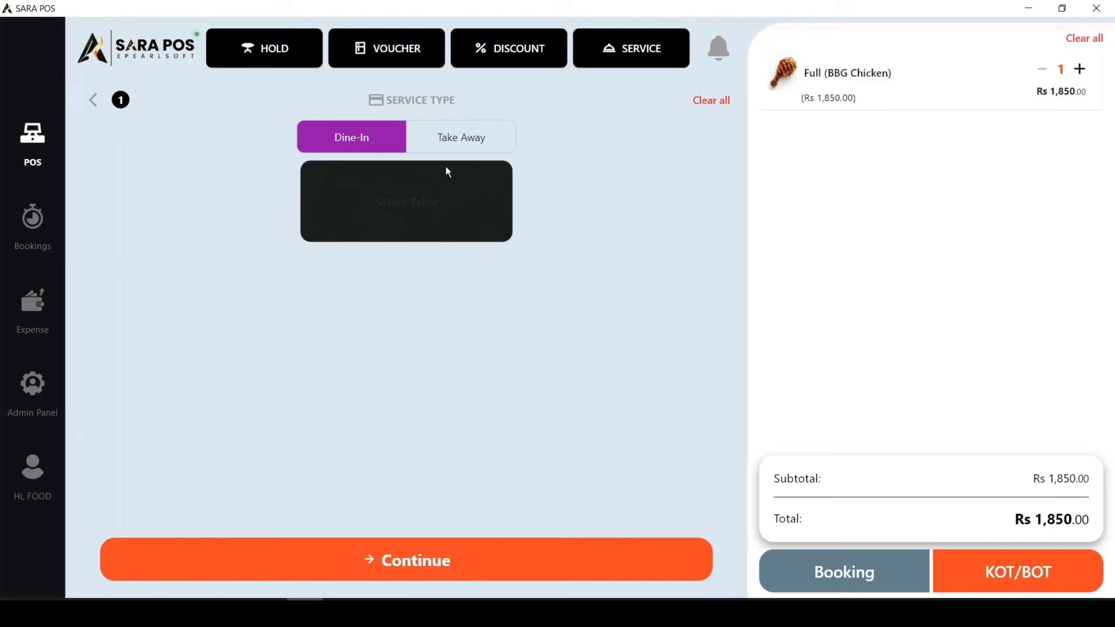
{"action": "left_click", "coordinate": [452, 140]}
{"action": "left_click", "coordinate": [504, 541]}
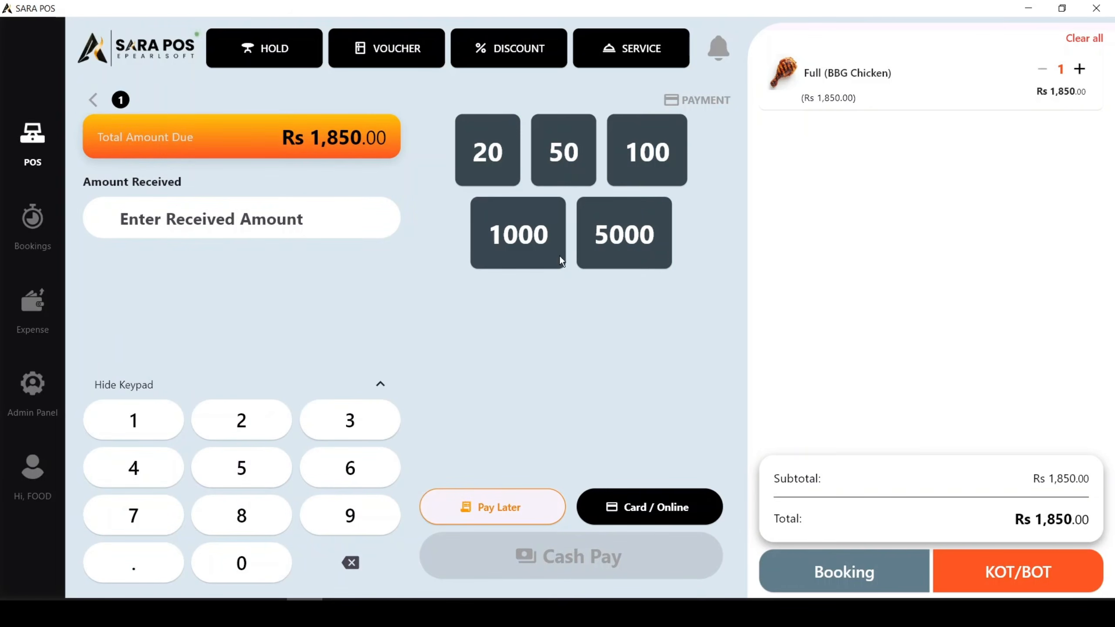
{"action": "left_click", "coordinate": [624, 233]}
{"action": "left_click", "coordinate": [616, 558]}
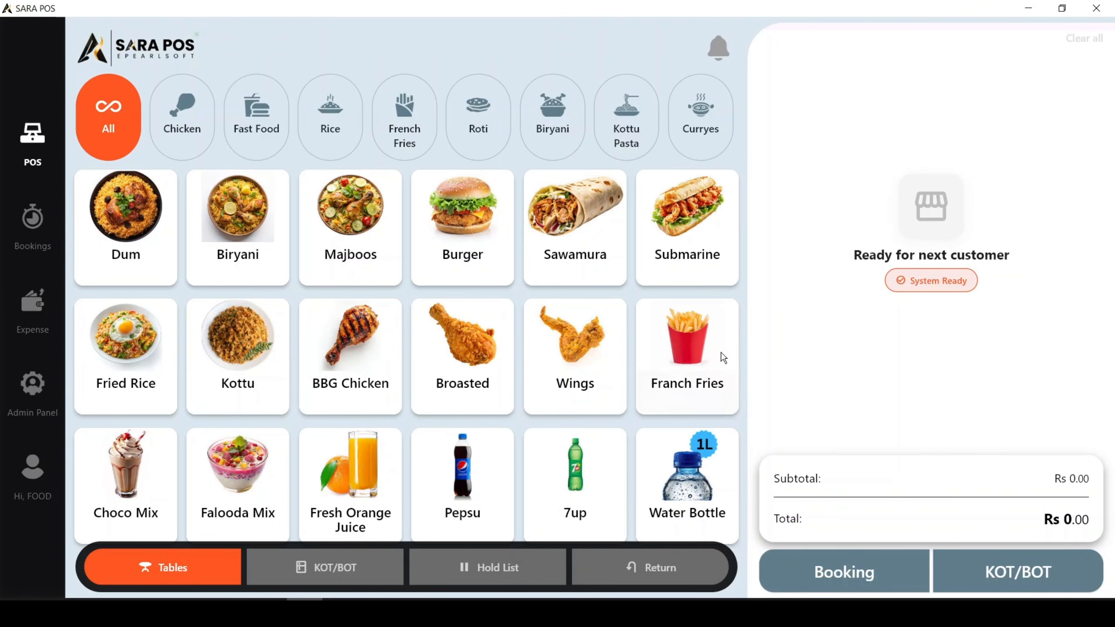
Begin closing the shift from the user profile and enter Rs 3350 as the closing cash.
{"action": "left_click", "coordinate": [34, 467]}
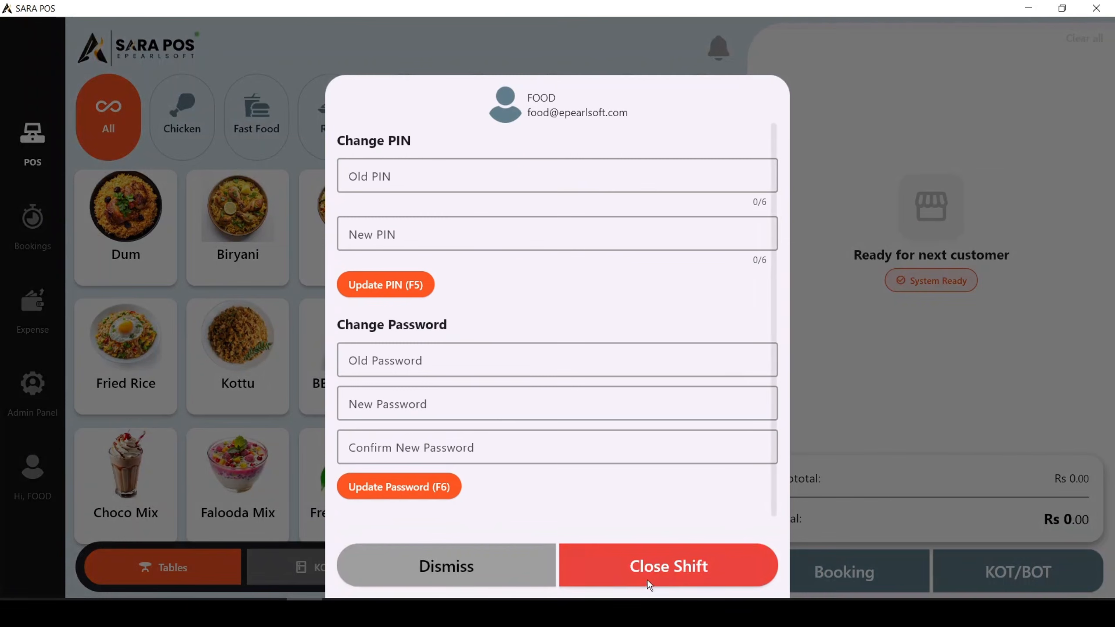
{"action": "left_click", "coordinate": [699, 572]}
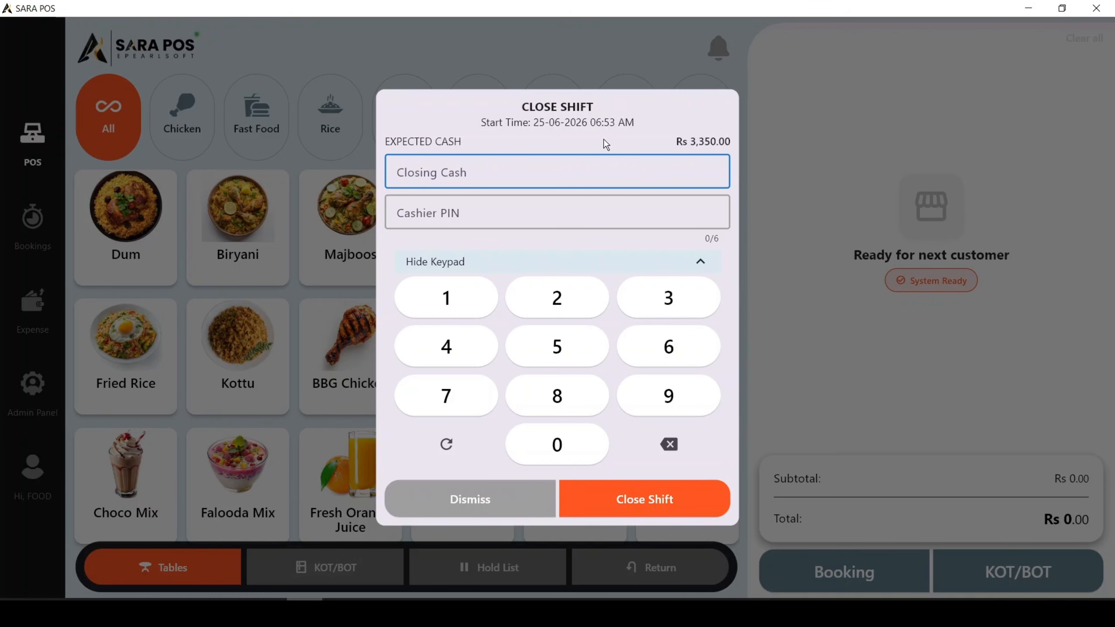
{"action": "left_click", "coordinate": [490, 175]}
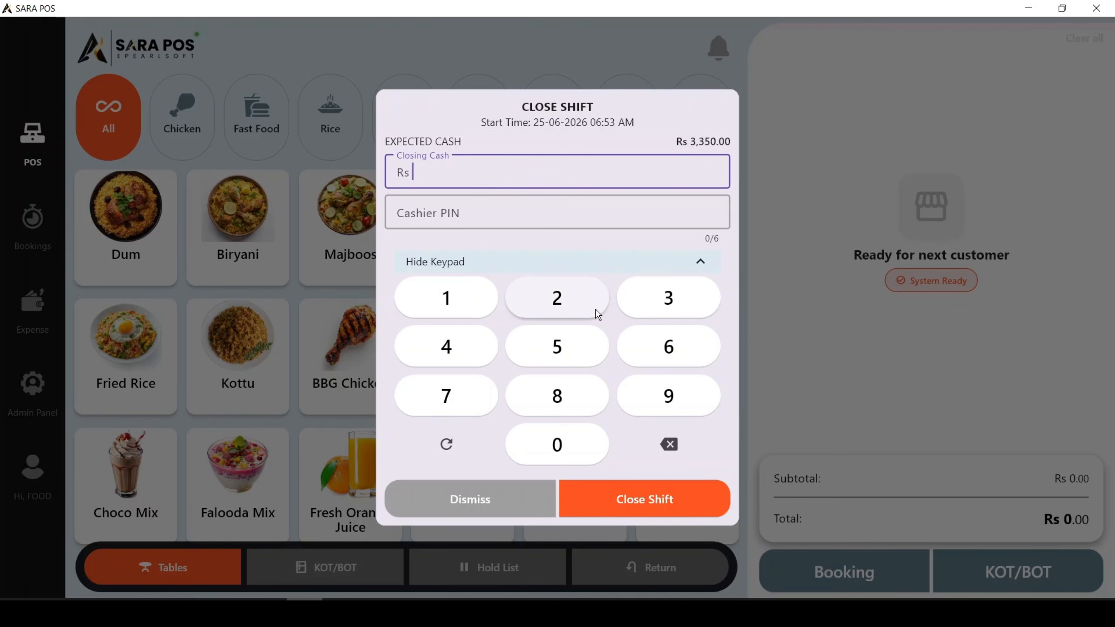
{"action": "left_click", "coordinate": [654, 308]}
{"action": "left_click", "coordinate": [651, 318]}
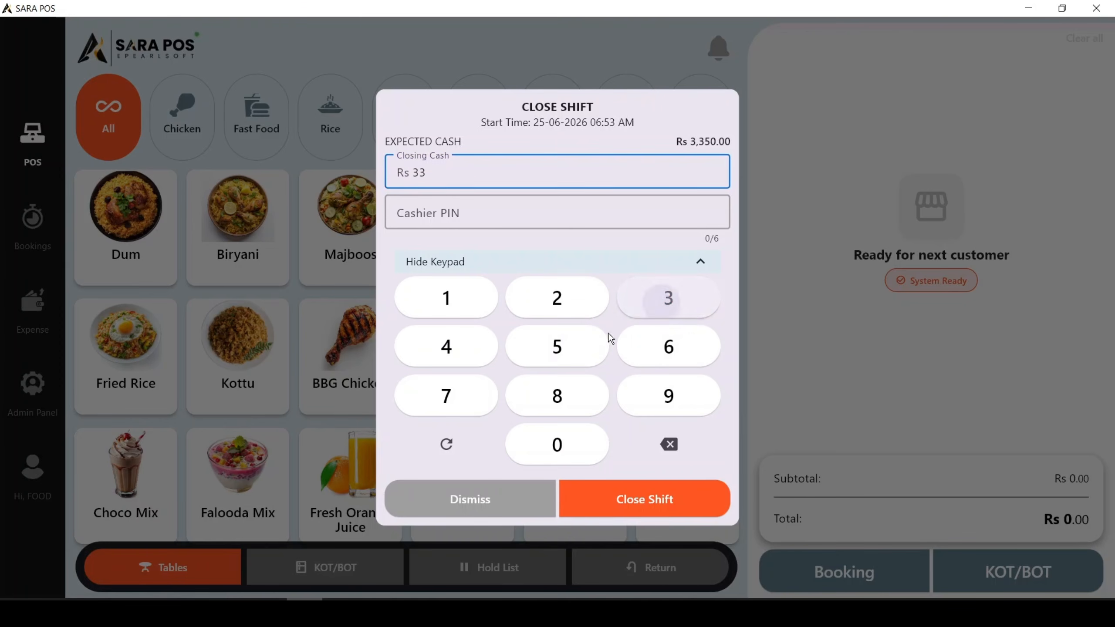
{"action": "left_click", "coordinate": [559, 362]}
{"action": "left_click", "coordinate": [552, 448]}
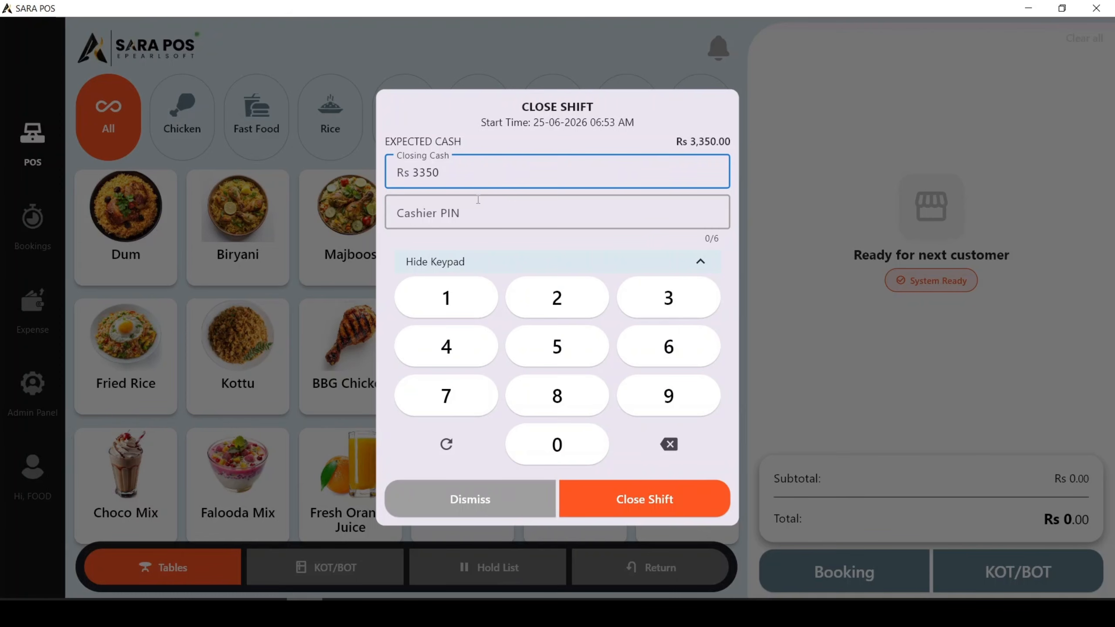
{"action": "left_click", "coordinate": [434, 176]}
{"action": "left_click", "coordinate": [427, 176]}
{"action": "left_click", "coordinate": [421, 177]}
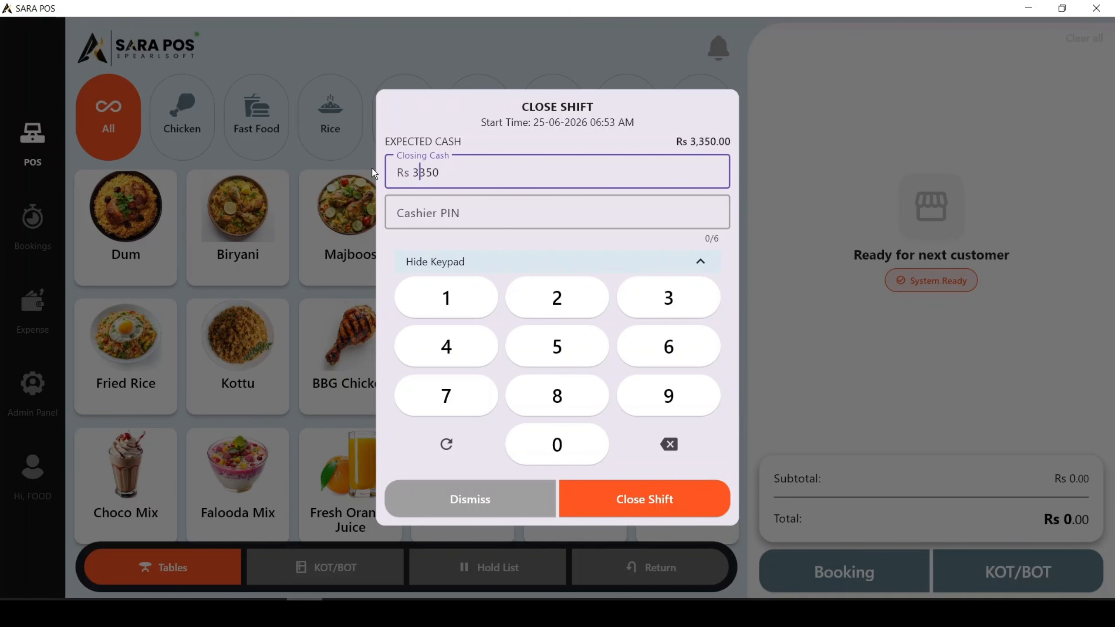
{"action": "double_click", "coordinate": [417, 173]}
{"action": "left_click", "coordinate": [472, 177]}
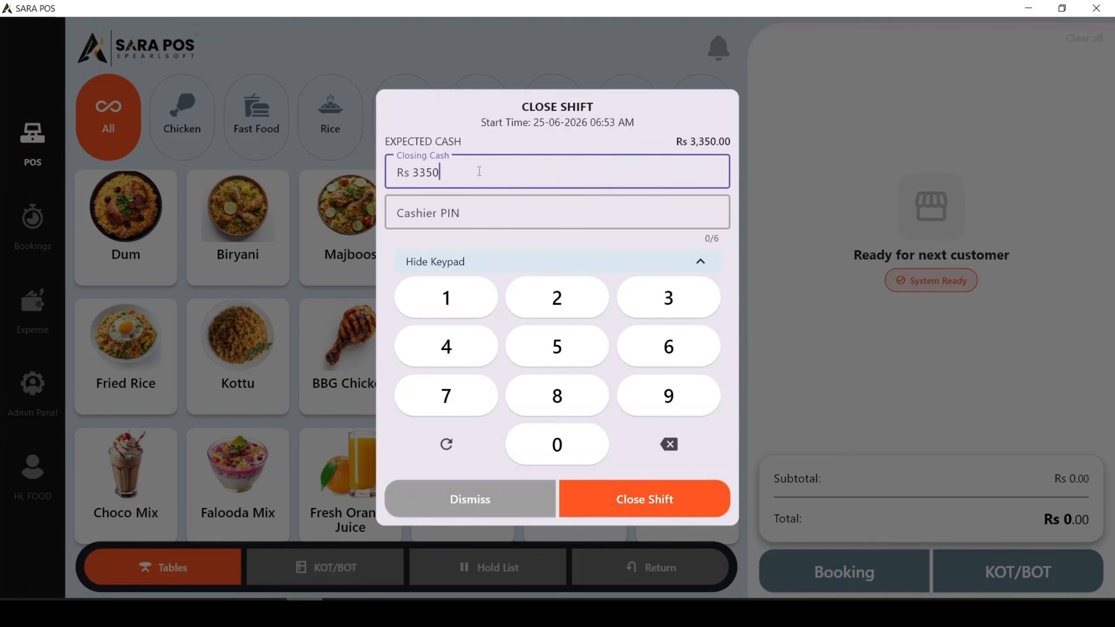
Enter the cashier PIN, close the shift and dismiss the shift receipt printing choice.
{"action": "left_click", "coordinate": [455, 210]}
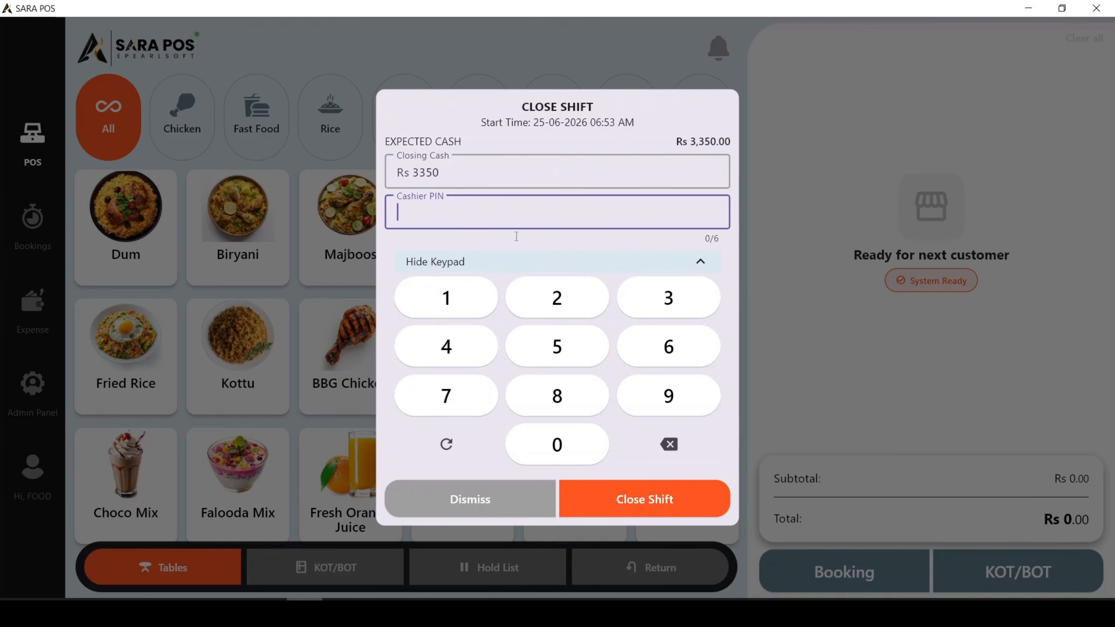
{"action": "left_click", "coordinate": [440, 310]}
{"action": "left_click", "coordinate": [556, 297]}
{"action": "left_click", "coordinate": [665, 299]}
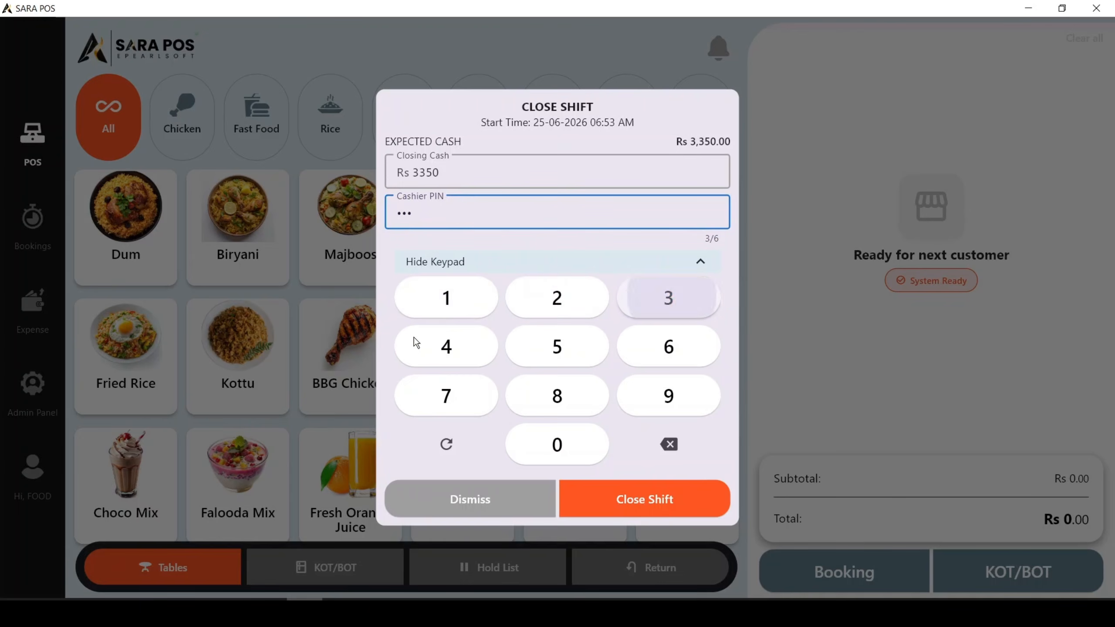
{"action": "left_click", "coordinate": [472, 356]}
{"action": "left_click", "coordinate": [556, 347]}
{"action": "left_click", "coordinate": [654, 348]}
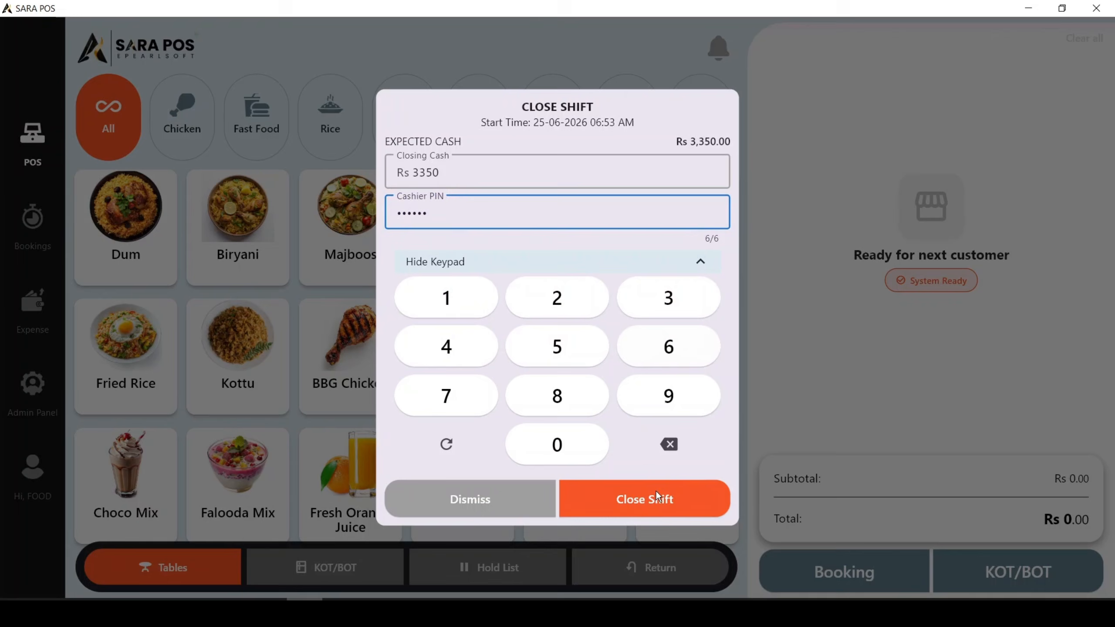
{"action": "left_click", "coordinate": [640, 510]}
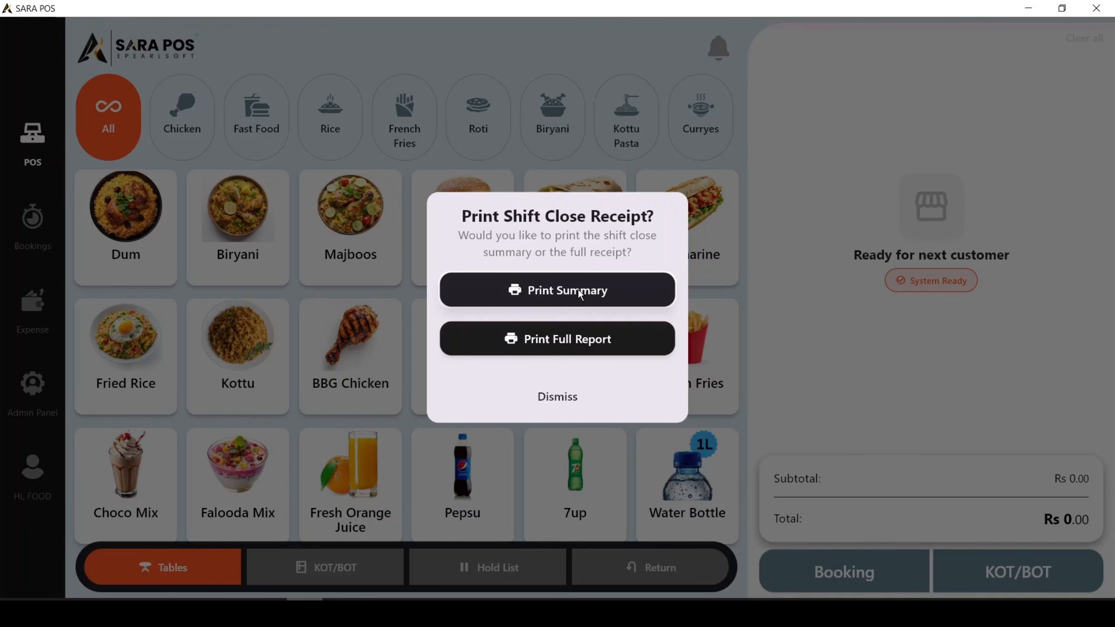
{"action": "left_click", "coordinate": [557, 395]}
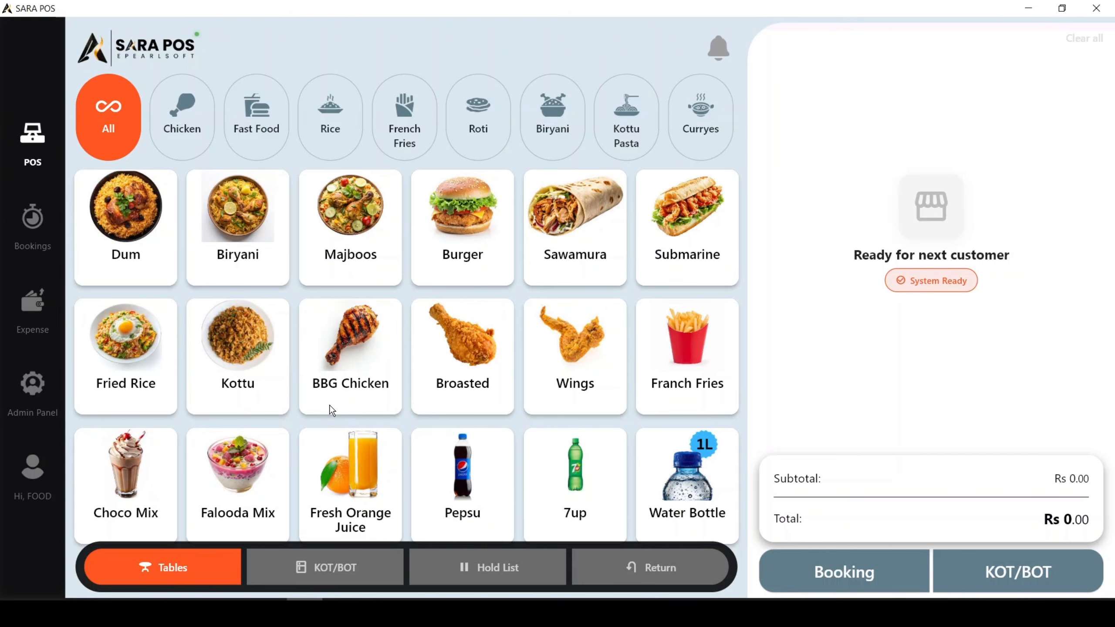
Go to the dashboard instead of starting a new register and open the End of Day report.
{"action": "left_click", "coordinate": [311, 229]}
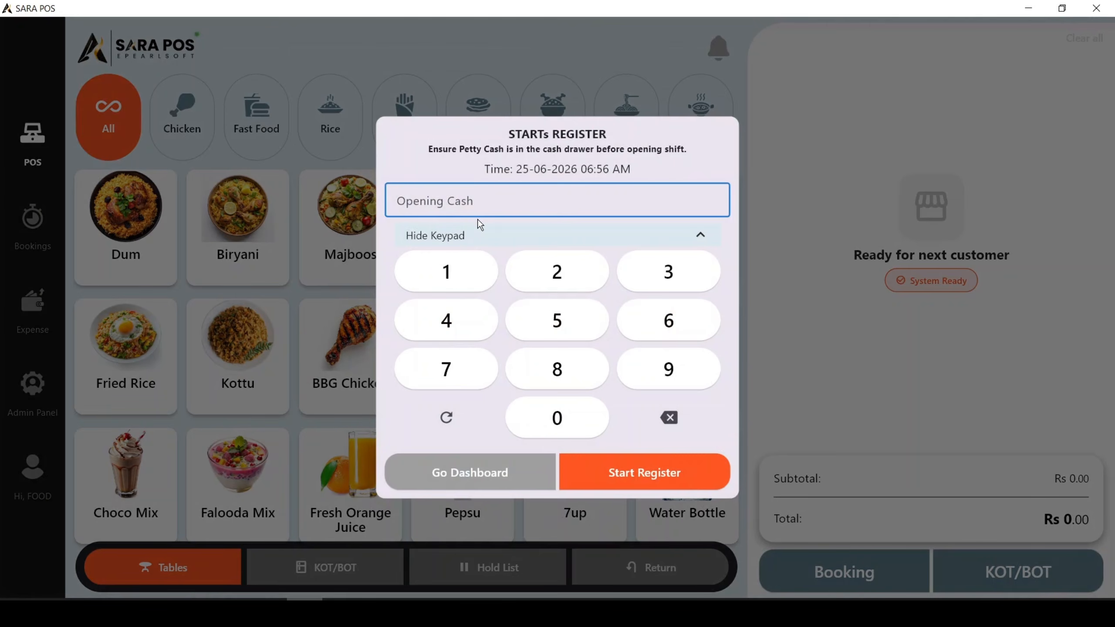
{"action": "left_click", "coordinate": [458, 477]}
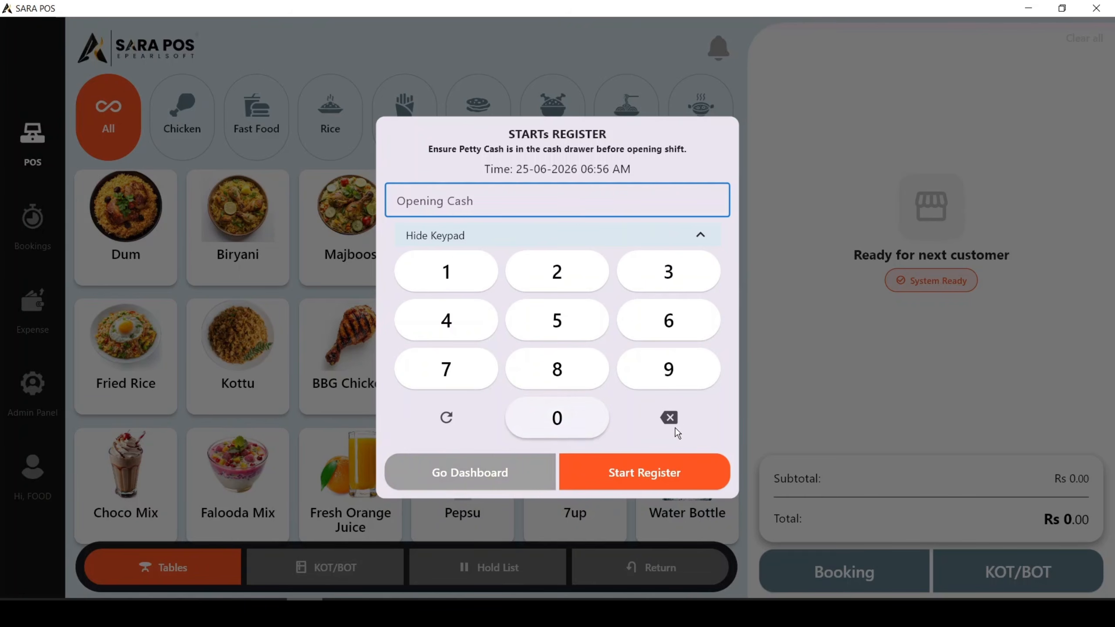
{"action": "left_click", "coordinate": [516, 481]}
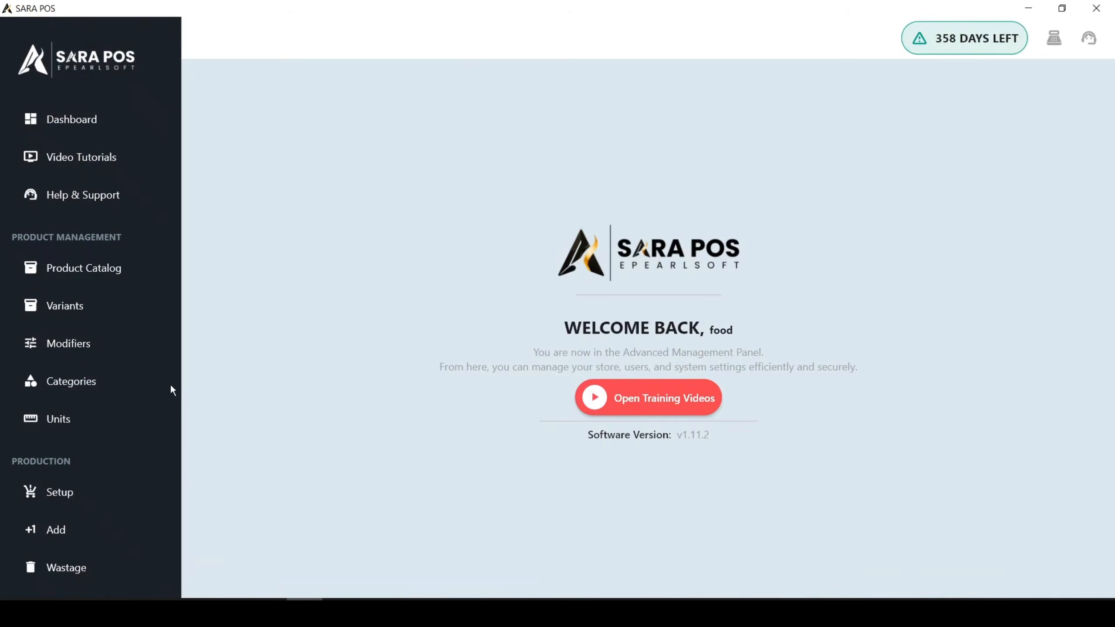
{"action": "scroll", "coordinate": [145, 316], "scroll_direction": "down", "scroll_amount": 5}
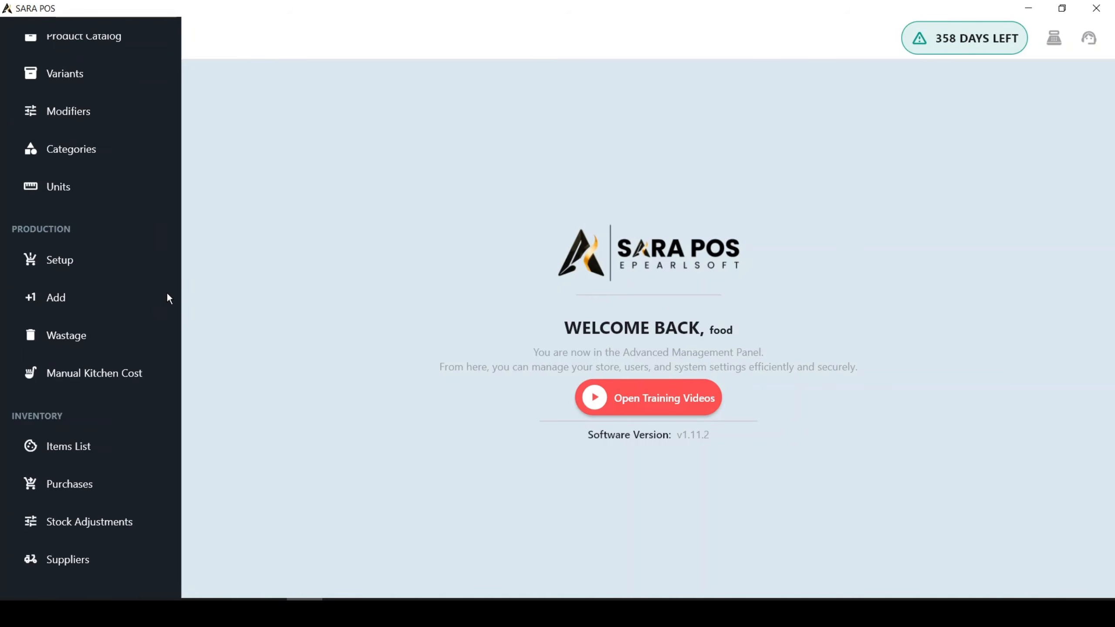
{"action": "scroll", "coordinate": [166, 292], "scroll_direction": "up", "scroll_amount": 5}
{"action": "scroll", "coordinate": [80, 240], "scroll_direction": "down", "scroll_amount": 10}
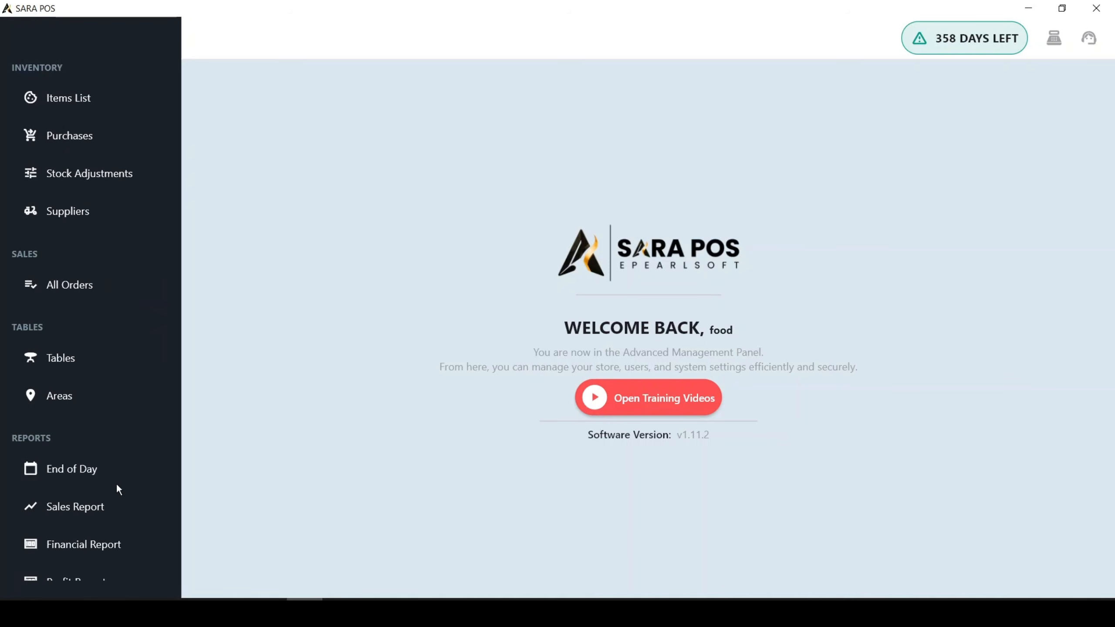
{"action": "left_click", "coordinate": [66, 475]}
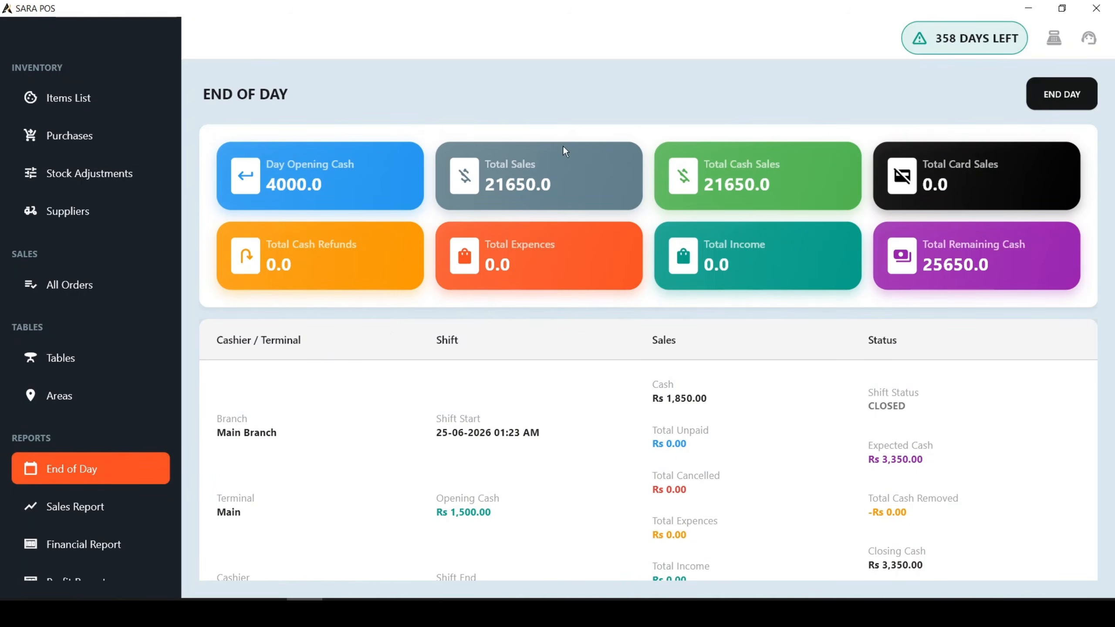
Examine the day's cash and sales totals and the list of shift records in the End of Day report.
{"action": "scroll", "coordinate": [784, 316], "scroll_direction": "down", "scroll_amount": 5}
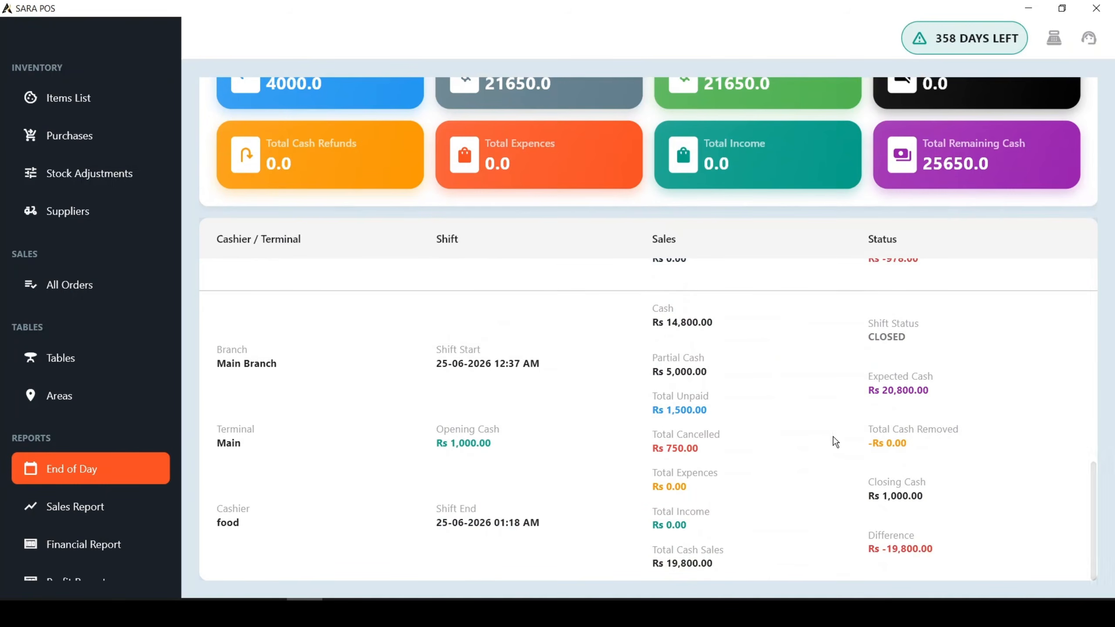
{"action": "scroll", "coordinate": [834, 438], "scroll_direction": "down", "scroll_amount": 5}
{"action": "scroll", "coordinate": [893, 496], "scroll_direction": "up", "scroll_amount": 5}
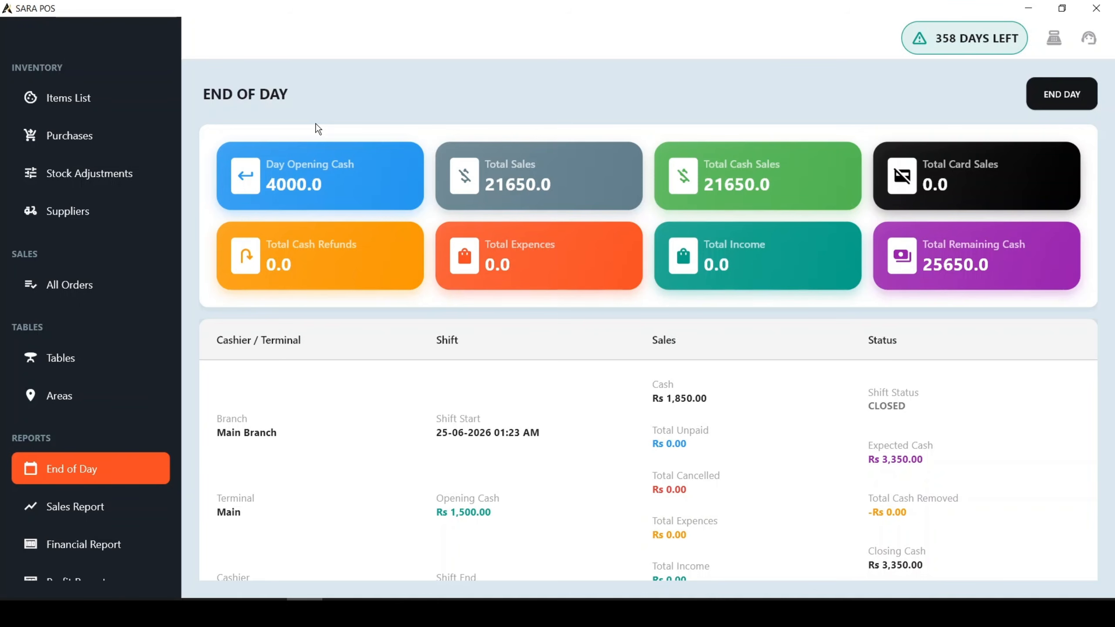
{"action": "scroll", "coordinate": [397, 141], "scroll_direction": "down", "scroll_amount": 8}
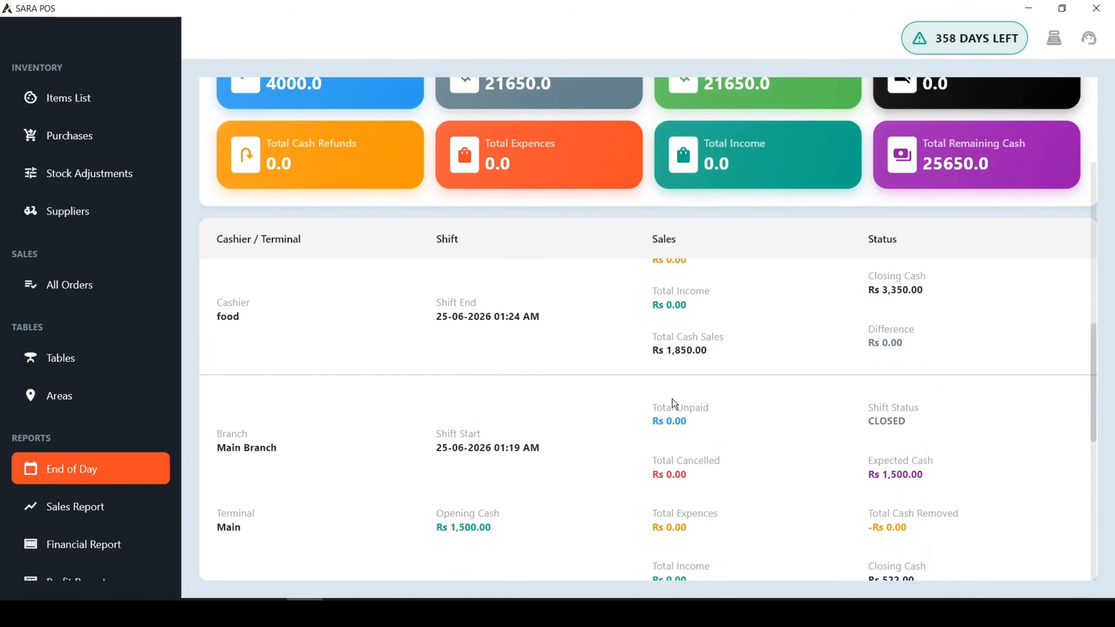
{"action": "scroll", "coordinate": [677, 436], "scroll_direction": "down", "scroll_amount": 15}
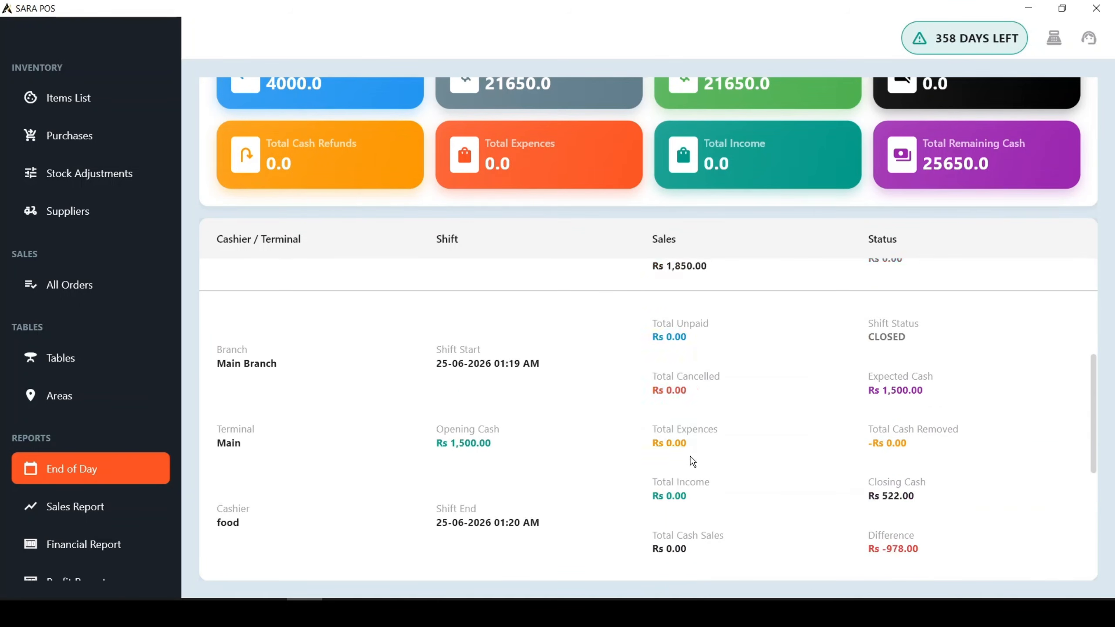
{"action": "scroll", "coordinate": [690, 456], "scroll_direction": "up", "scroll_amount": 5}
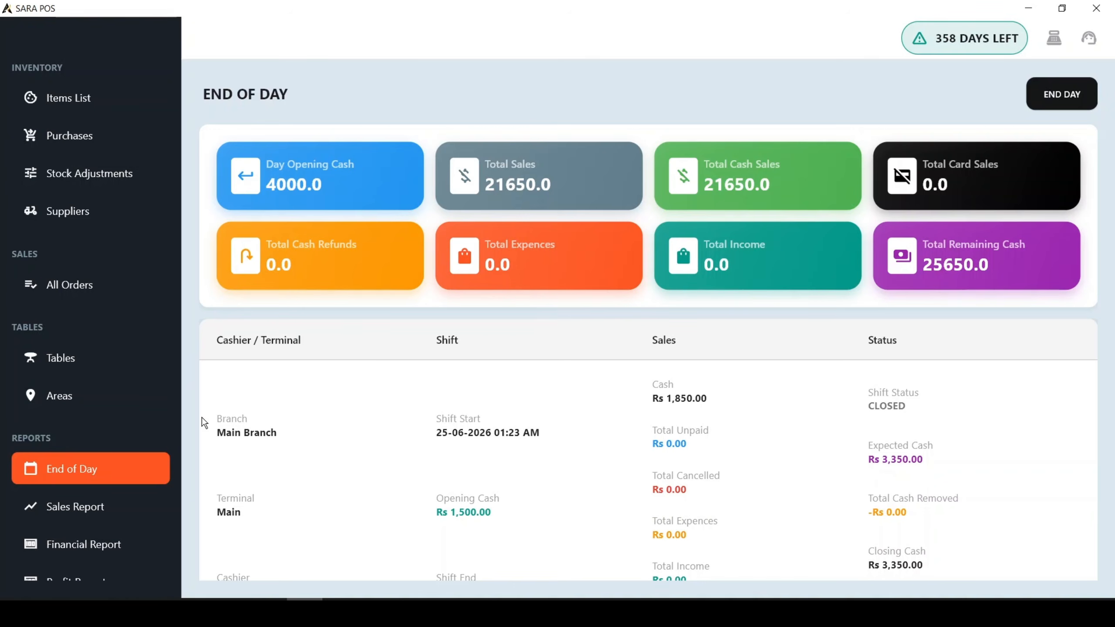
Examine the latest shift's terminal, cashier, shift times, opening cash, sales figures and closing status.
{"action": "scroll", "coordinate": [451, 462], "scroll_direction": "down", "scroll_amount": 3}
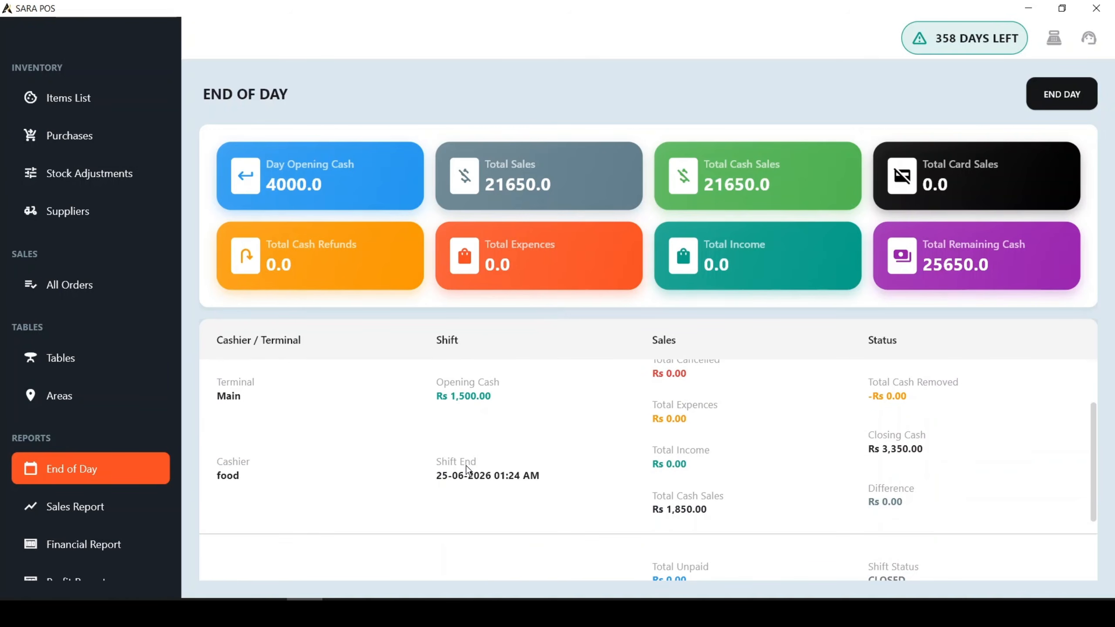
{"action": "scroll", "coordinate": [469, 471], "scroll_direction": "up", "scroll_amount": 3}
{"action": "scroll", "coordinate": [256, 440], "scroll_direction": "down", "scroll_amount": 1}
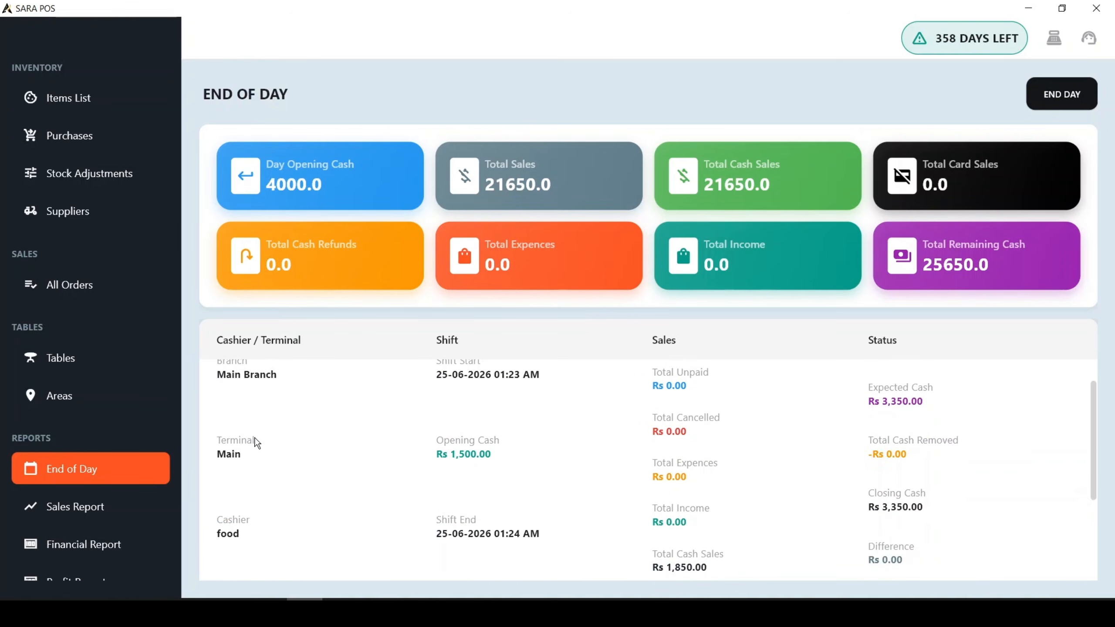
{"action": "scroll", "coordinate": [255, 446], "scroll_direction": "up", "scroll_amount": 1}
{"action": "scroll", "coordinate": [252, 457], "scroll_direction": "down", "scroll_amount": 2}
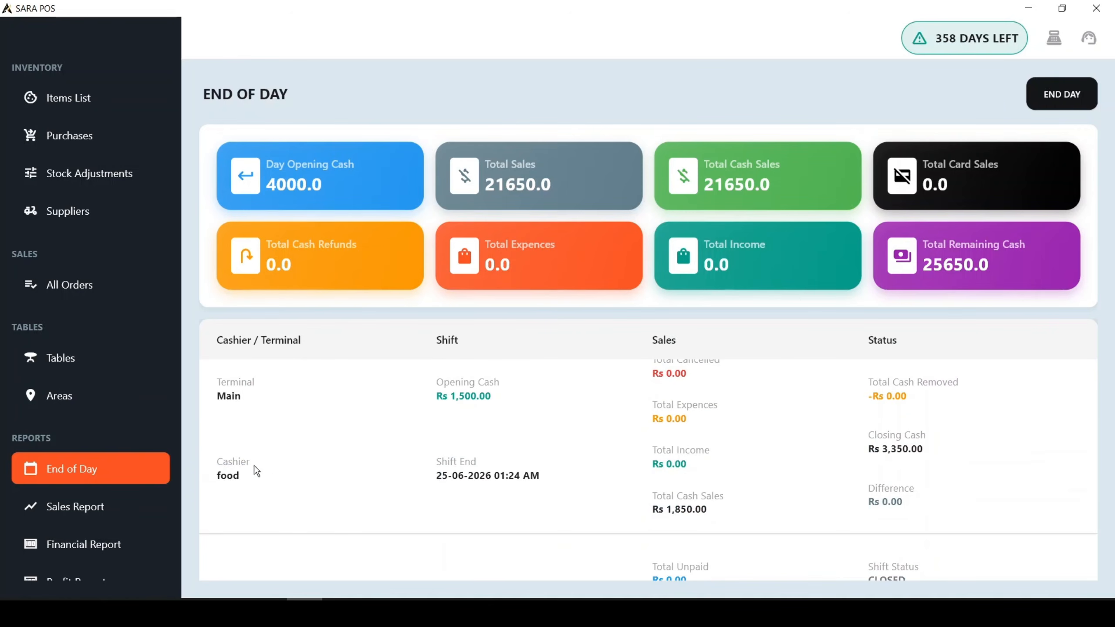
{"action": "scroll", "coordinate": [904, 503], "scroll_direction": "up", "scroll_amount": 1}
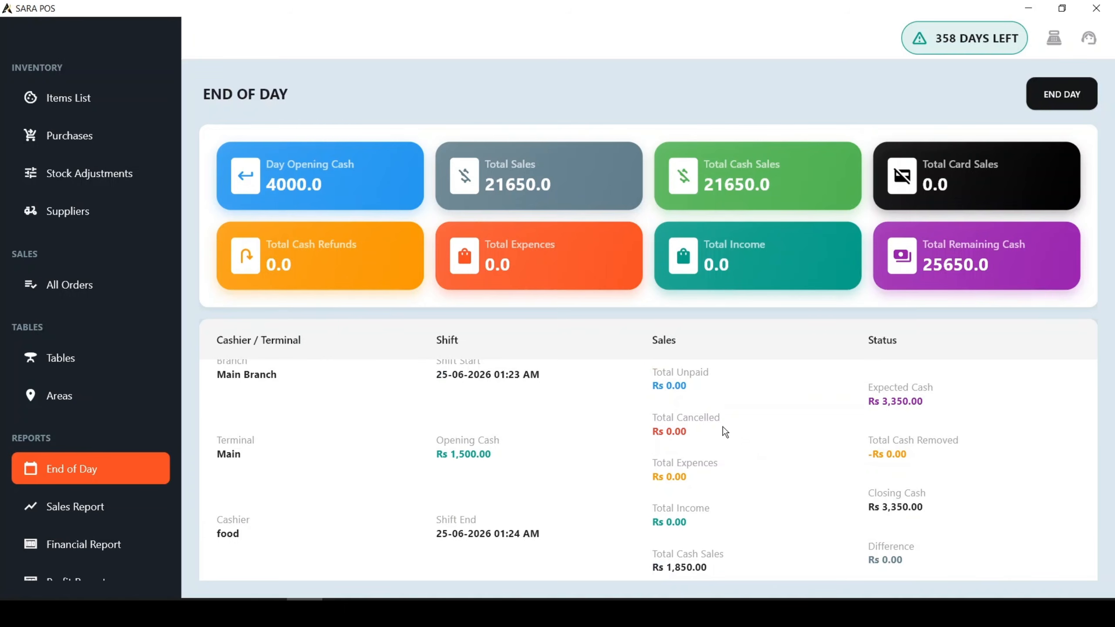
{"action": "scroll", "coordinate": [760, 464], "scroll_direction": "down", "scroll_amount": 1}
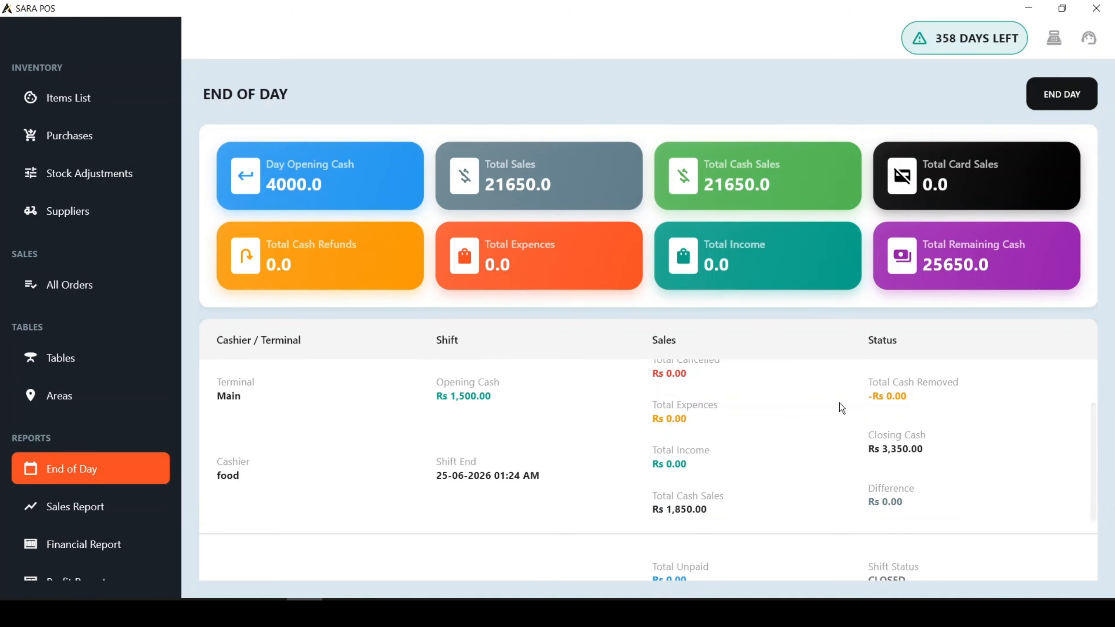
{"action": "scroll", "coordinate": [836, 417], "scroll_direction": "up", "scroll_amount": 1}
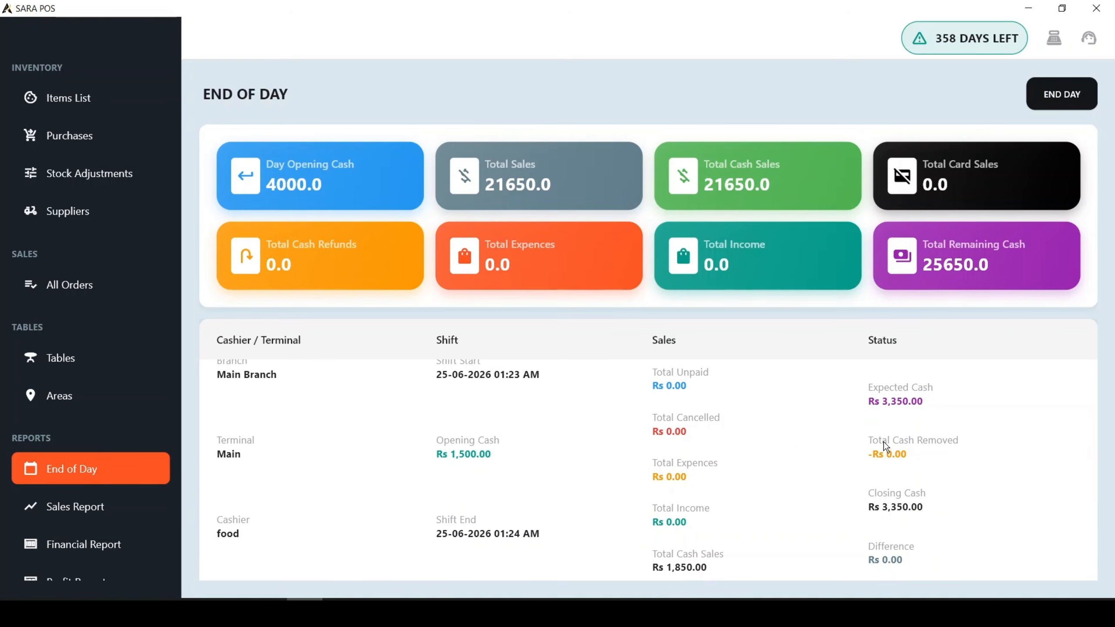
Examine the expected cash, closing cash, difference and shift times across all of the day's shift records.
{"action": "scroll", "coordinate": [812, 417], "scroll_direction": "up", "scroll_amount": 1}
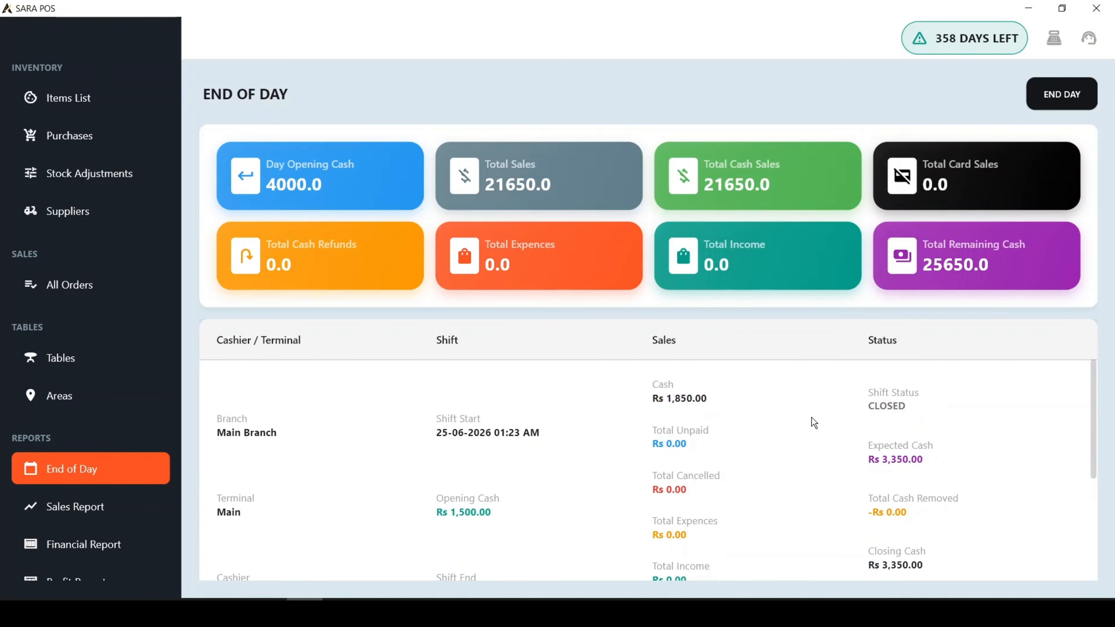
{"action": "scroll", "coordinate": [812, 419], "scroll_direction": "down", "scroll_amount": 1}
{"action": "scroll", "coordinate": [815, 426], "scroll_direction": "down", "scroll_amount": 2}
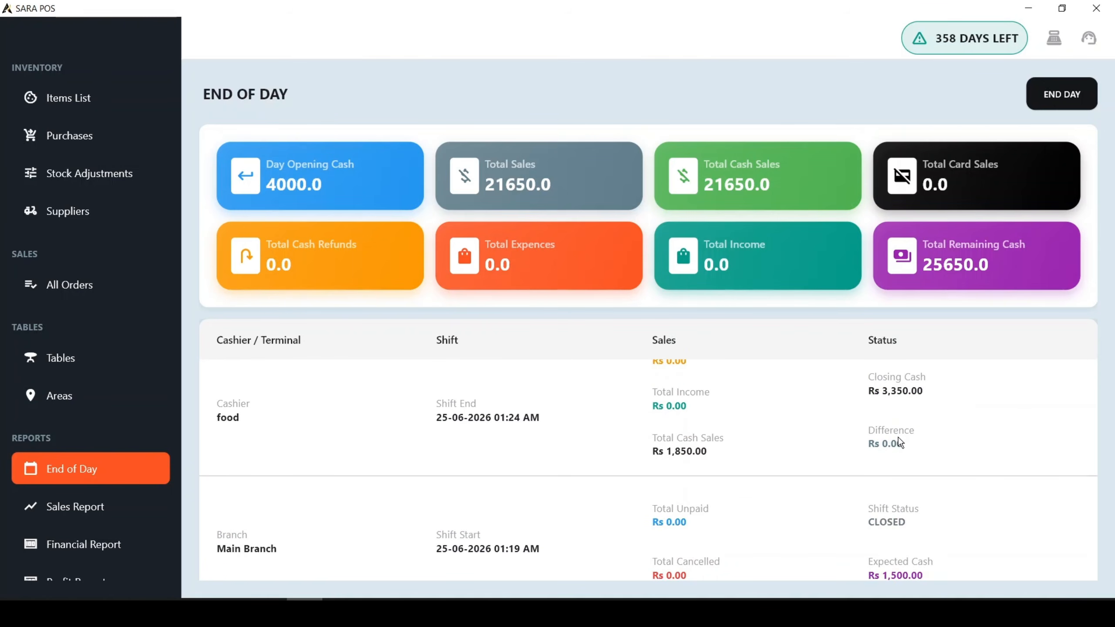
{"action": "scroll", "coordinate": [898, 439], "scroll_direction": "down", "scroll_amount": 3}
{"action": "scroll", "coordinate": [917, 435], "scroll_direction": "down", "scroll_amount": 1}
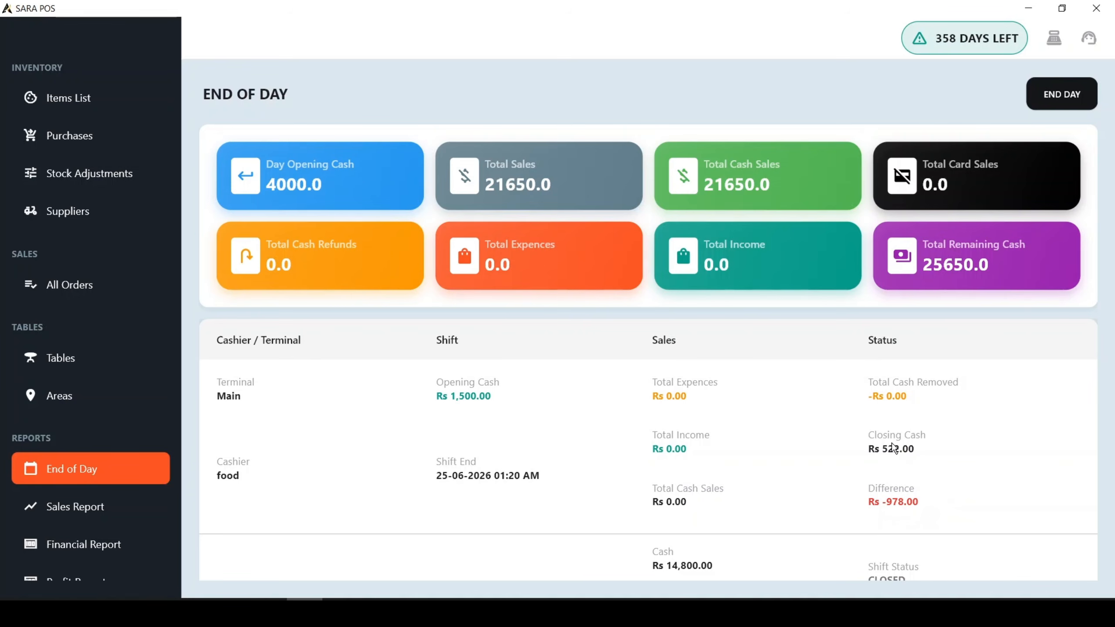
{"action": "scroll", "coordinate": [776, 448], "scroll_direction": "down", "scroll_amount": 5}
{"action": "scroll", "coordinate": [768, 486], "scroll_direction": "down", "scroll_amount": 1}
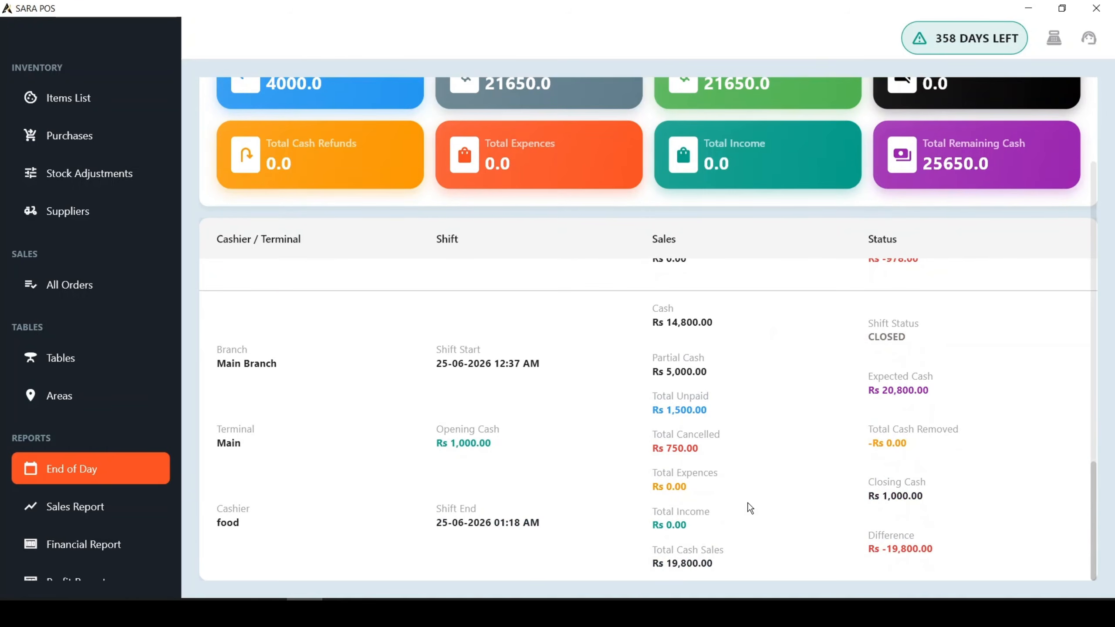
{"action": "scroll", "coordinate": [584, 505], "scroll_direction": "up", "scroll_amount": 4}
{"action": "scroll", "coordinate": [562, 523], "scroll_direction": "up", "scroll_amount": 5}
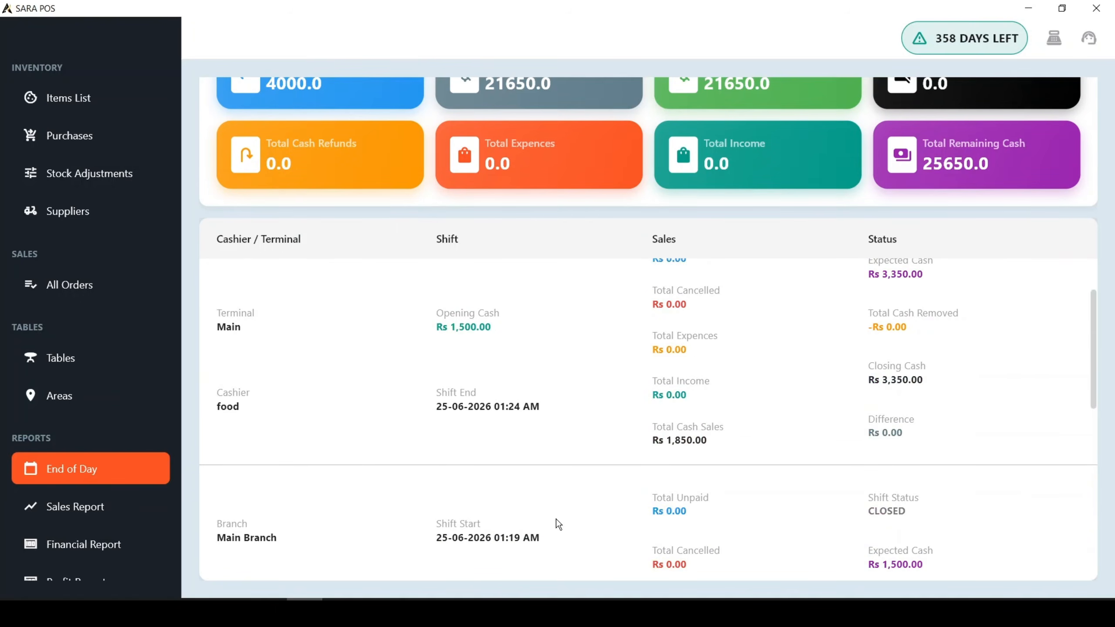
{"action": "scroll", "coordinate": [462, 448], "scroll_direction": "down", "scroll_amount": 2}
{"action": "scroll", "coordinate": [463, 449], "scroll_direction": "up", "scroll_amount": 2}
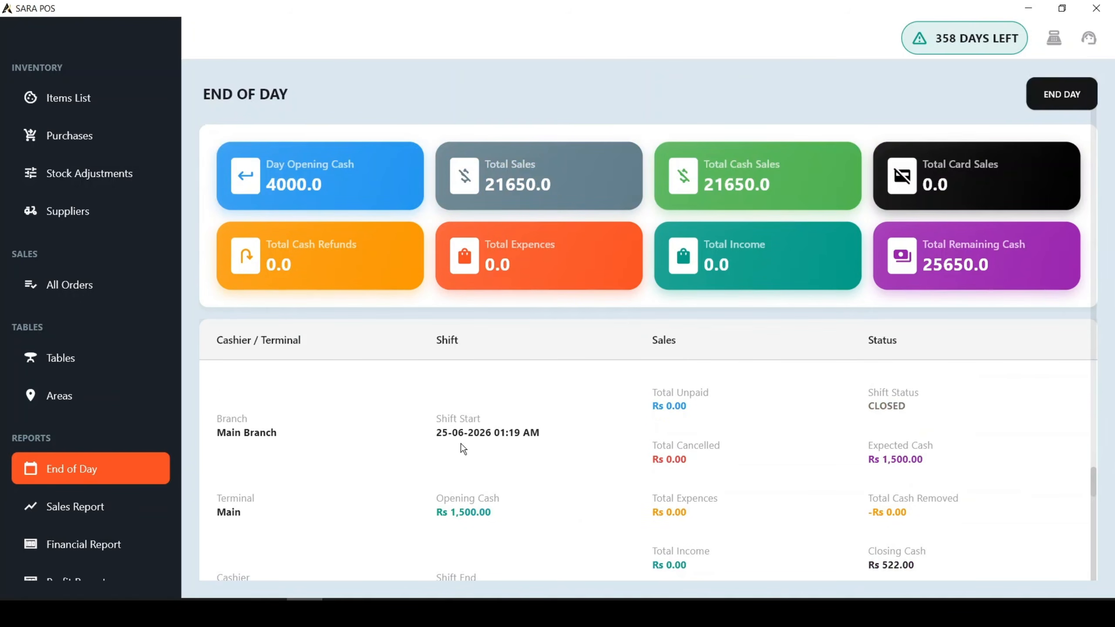
{"action": "scroll", "coordinate": [462, 450], "scroll_direction": "down", "scroll_amount": 4}
{"action": "scroll", "coordinate": [442, 468], "scroll_direction": "up", "scroll_amount": 3}
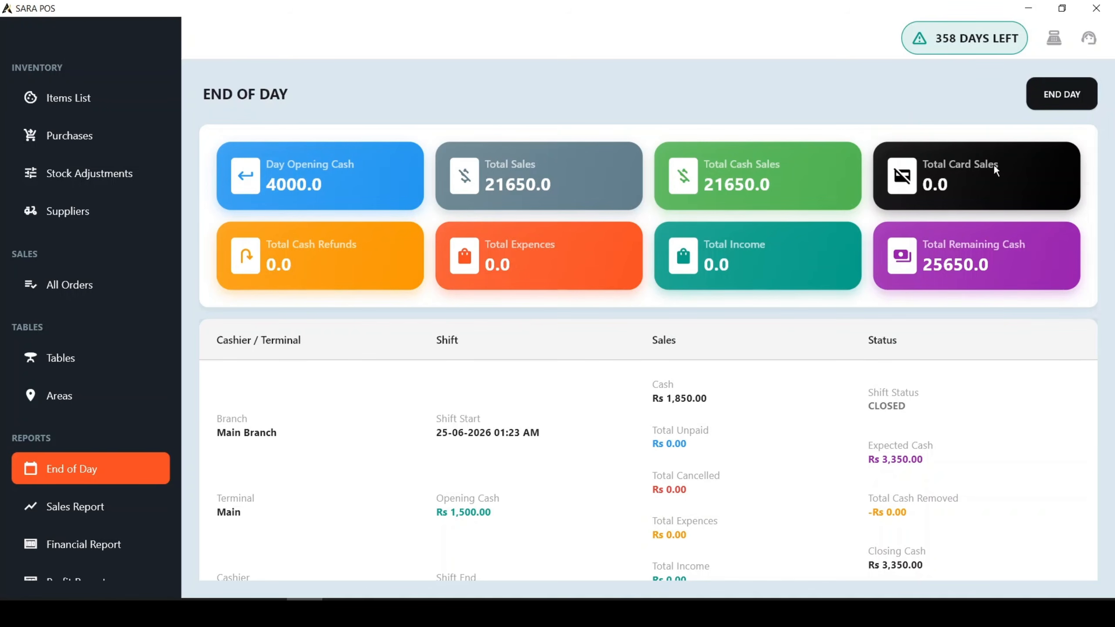
End the terminal and business day with an end cash of Rs 20000 and dismiss the shift close receipt printing choice.
{"action": "left_click", "coordinate": [1077, 96]}
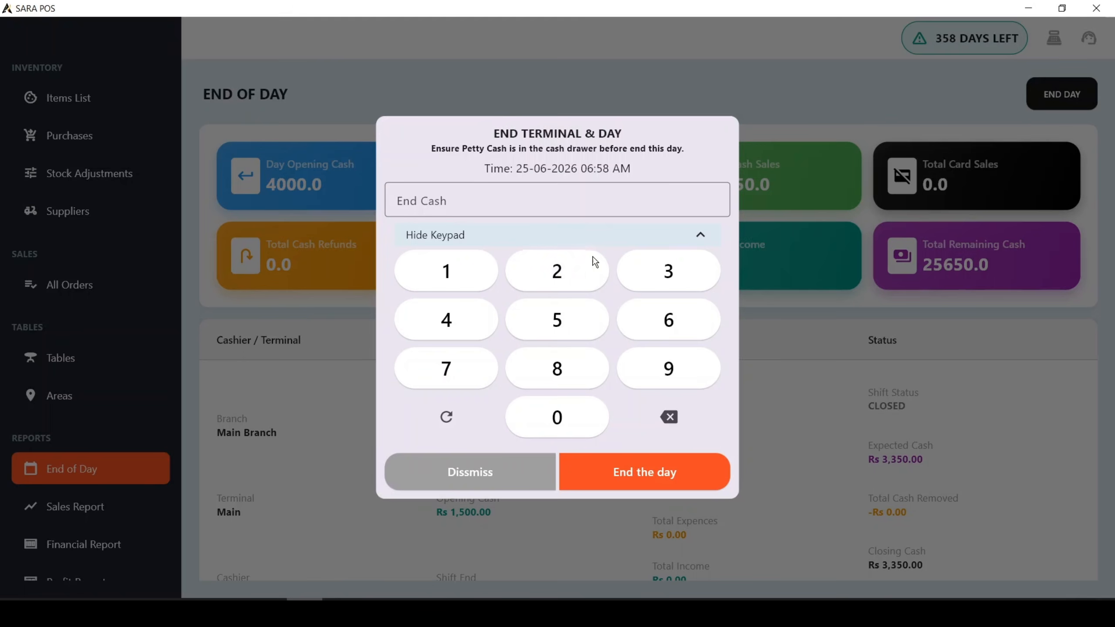
{"action": "left_click", "coordinate": [587, 273]}
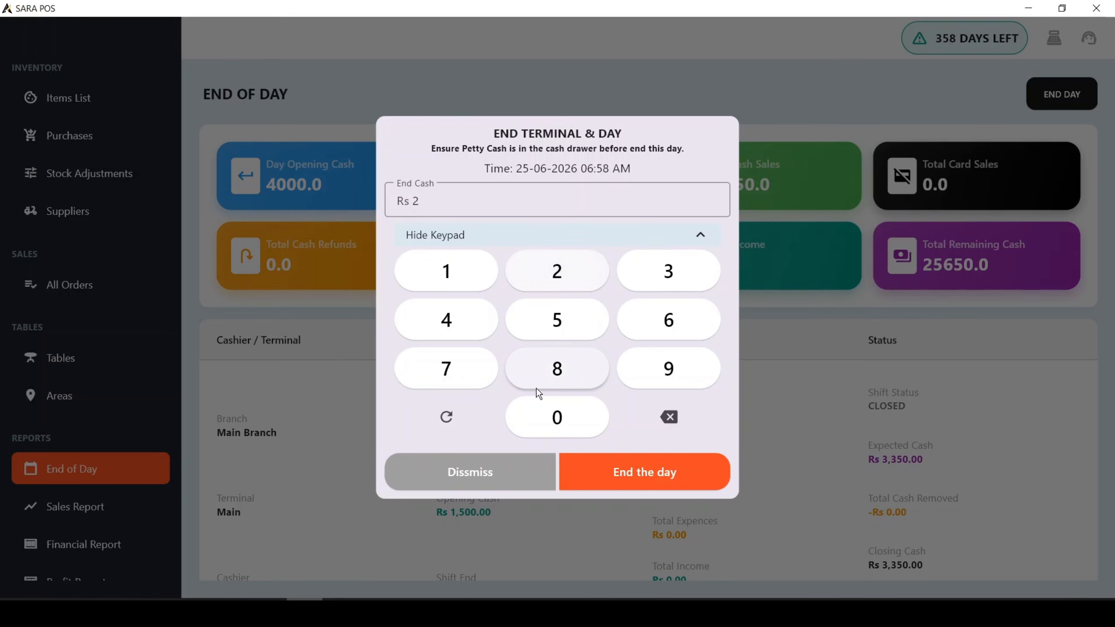
{"action": "left_click", "coordinate": [593, 429]}
{"action": "left_click", "coordinate": [593, 429]}
{"action": "left_click", "coordinate": [593, 429]}
{"action": "left_click", "coordinate": [593, 430]}
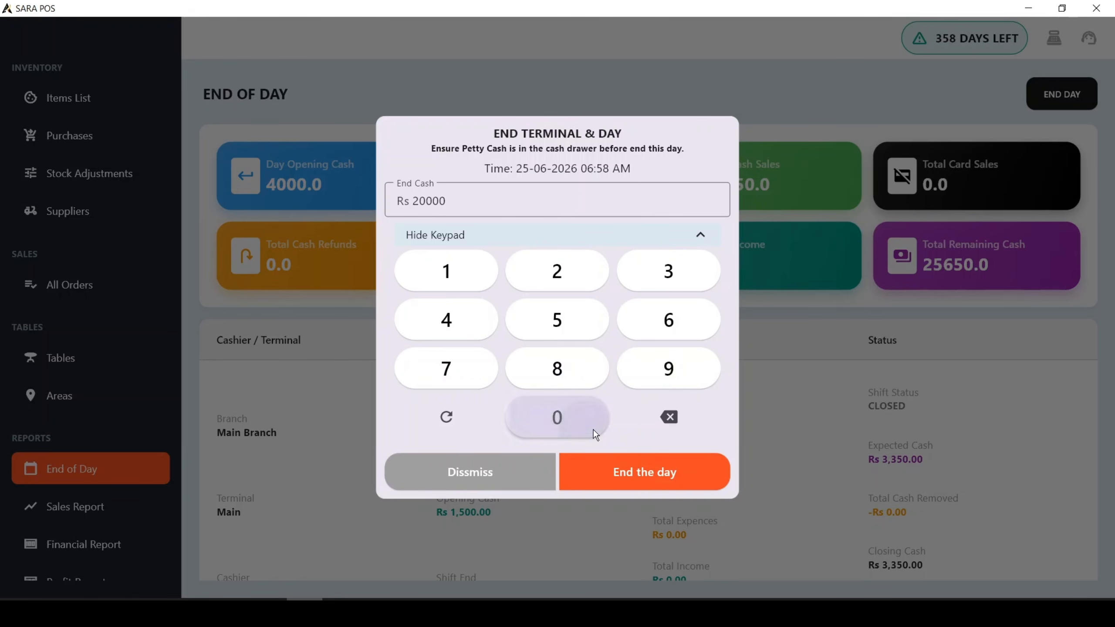
{"action": "left_click", "coordinate": [676, 477]}
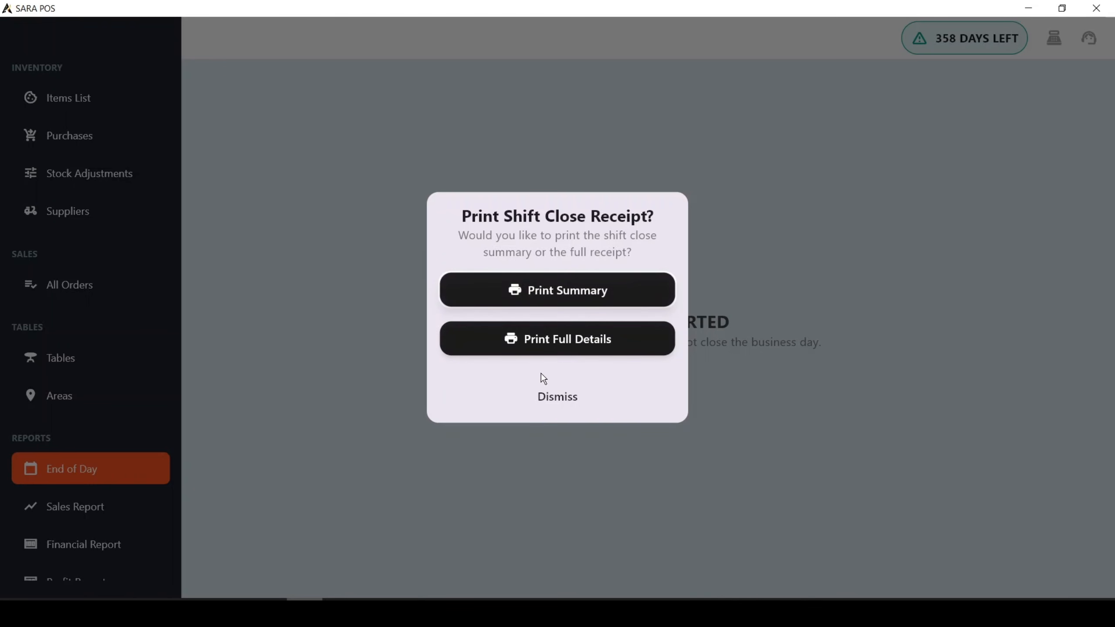
{"action": "left_click", "coordinate": [536, 397]}
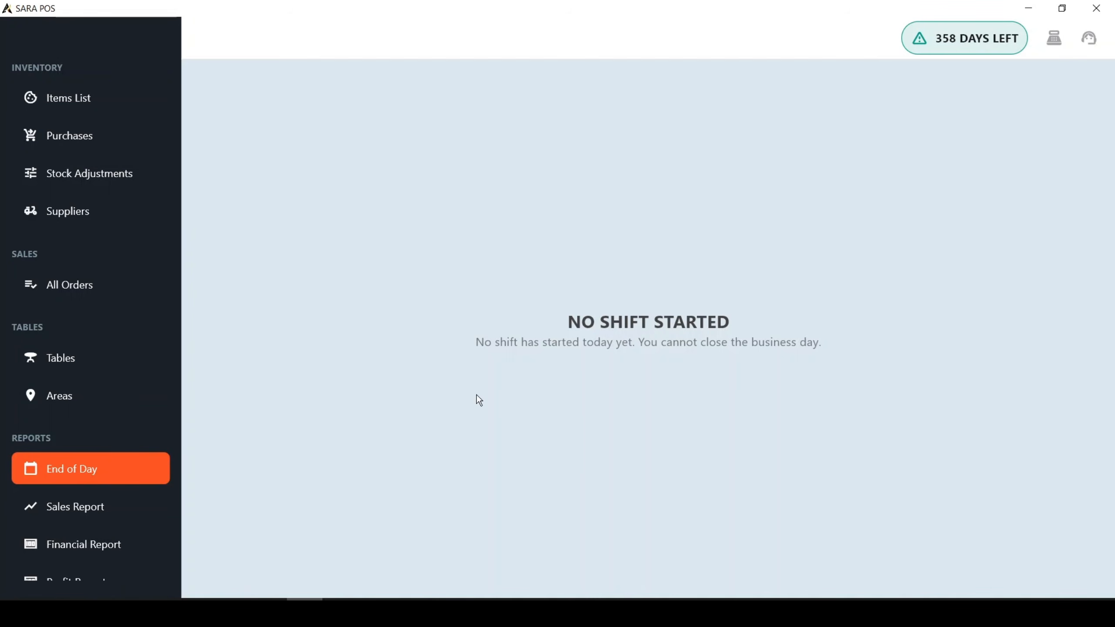
Recheck the End of Day report after opening the table areas, and again after leaving the POS screen without starting a register.
{"action": "left_click", "coordinate": [88, 398]}
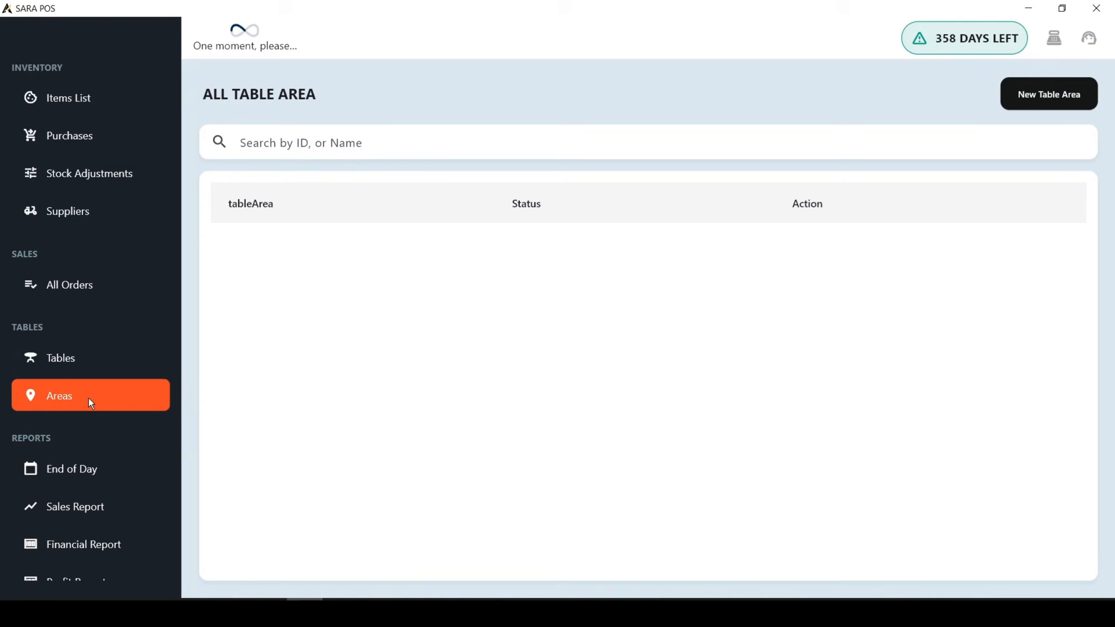
{"action": "left_click", "coordinate": [61, 465]}
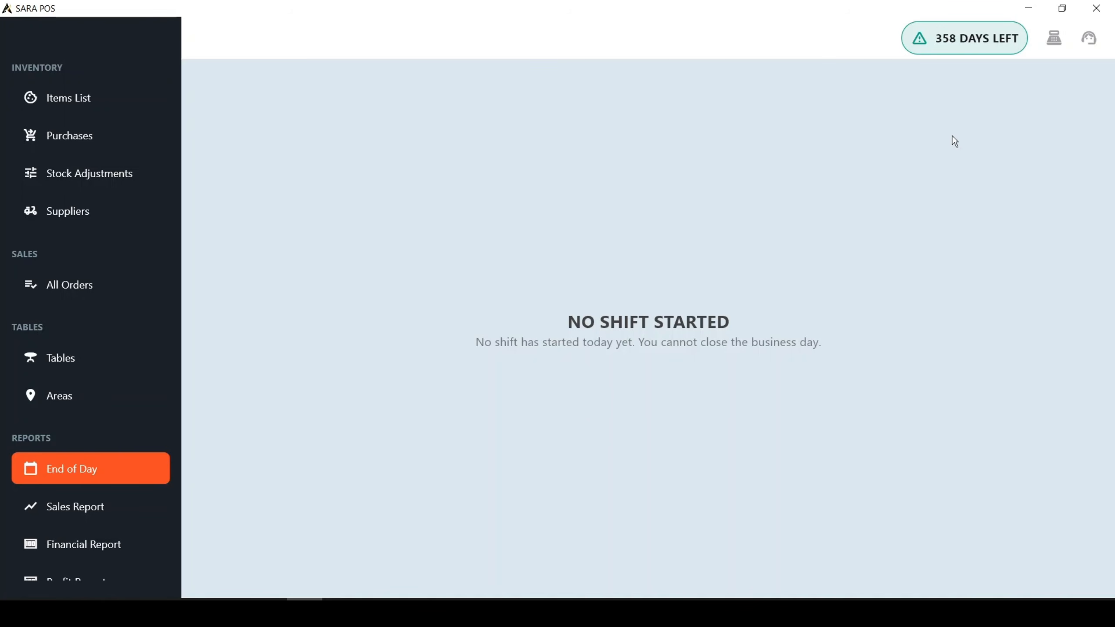
{"action": "left_click", "coordinate": [1051, 42]}
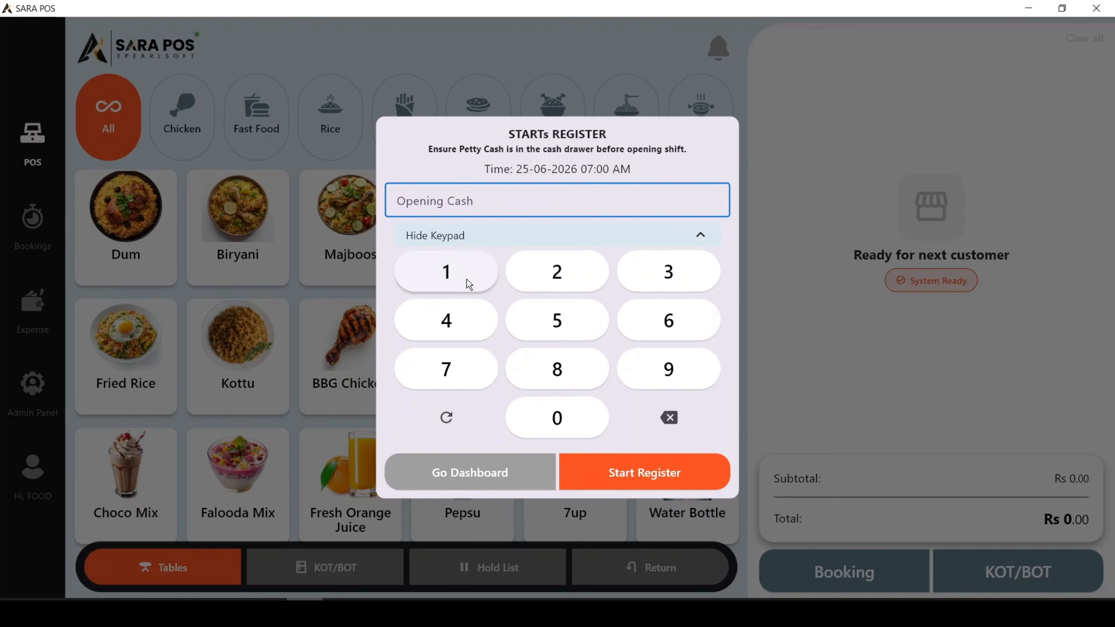
{"action": "left_click", "coordinate": [466, 479]}
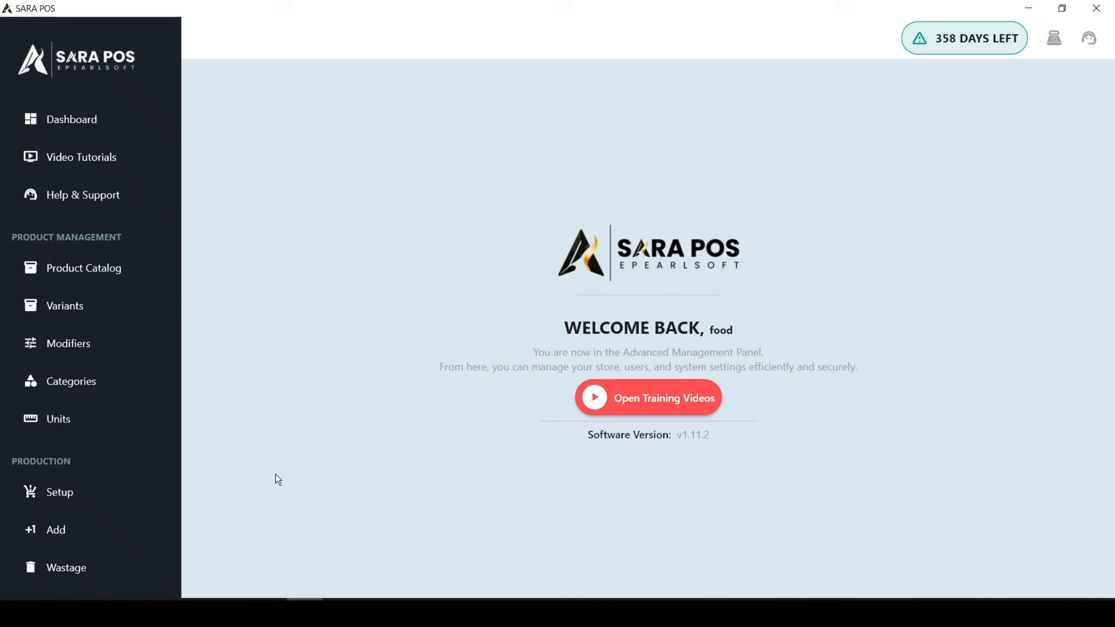
{"action": "scroll", "coordinate": [66, 439], "scroll_direction": "down", "scroll_amount": 8}
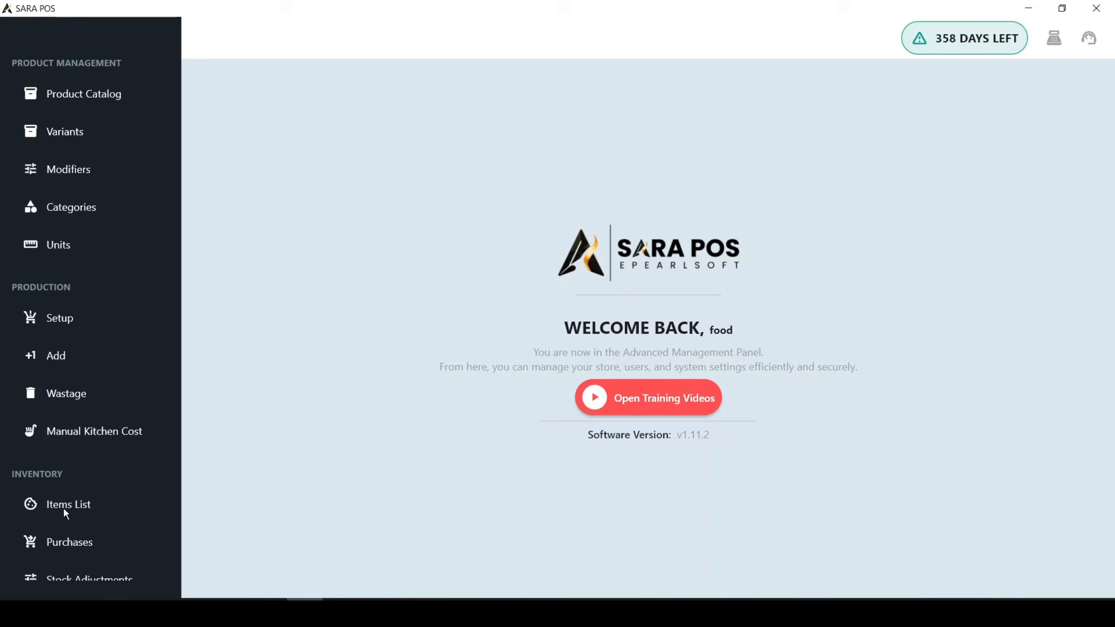
{"action": "scroll", "coordinate": [66, 496], "scroll_direction": "up", "scroll_amount": 8}
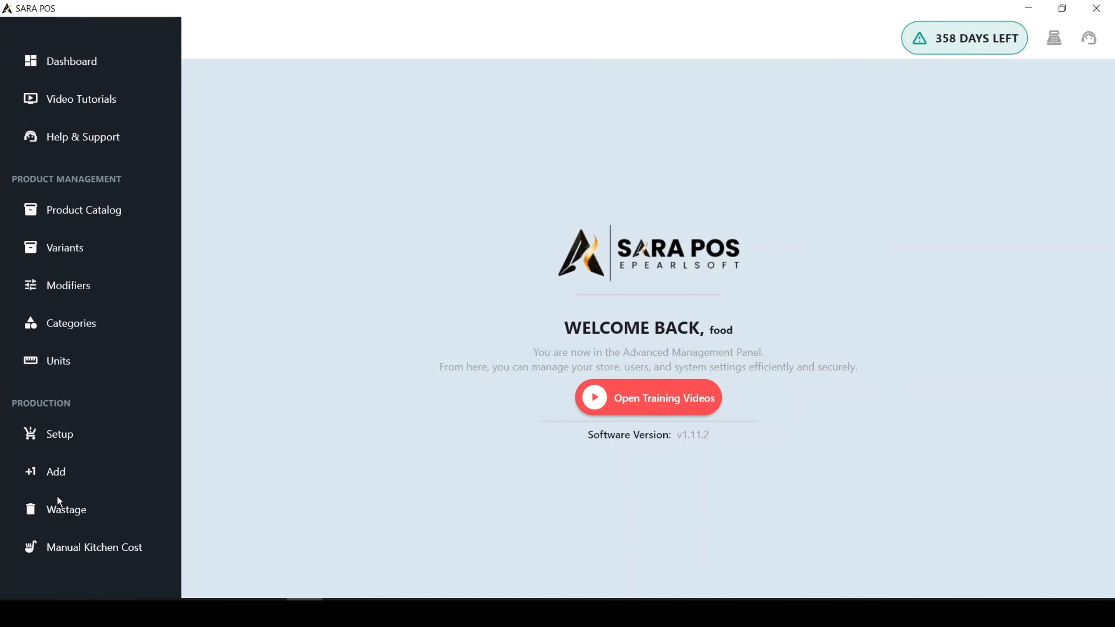
{"action": "scroll", "coordinate": [68, 483], "scroll_direction": "down", "scroll_amount": 15}
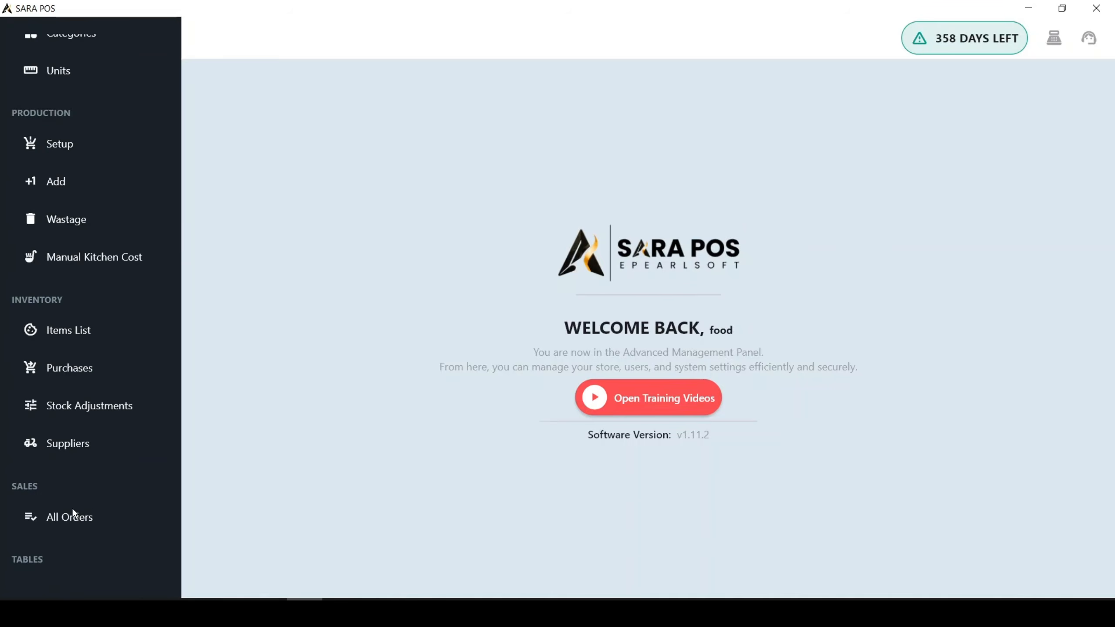
{"action": "left_click", "coordinate": [100, 361]}
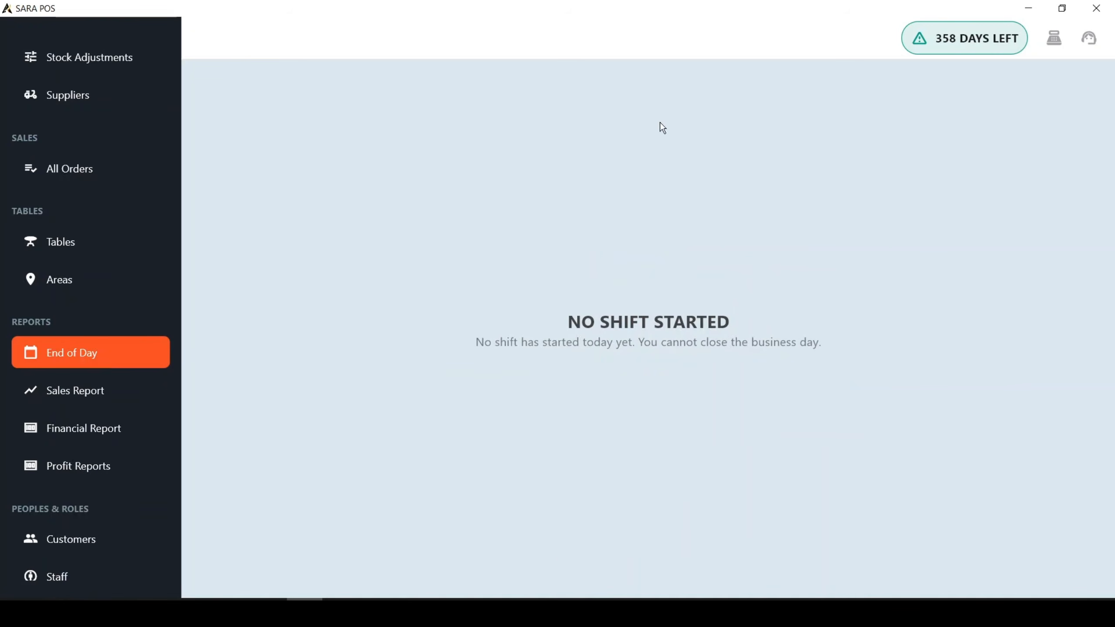
Return to the POS screen and start a new register with Rs 1200 opening cash.
{"action": "left_click", "coordinate": [1066, 40]}
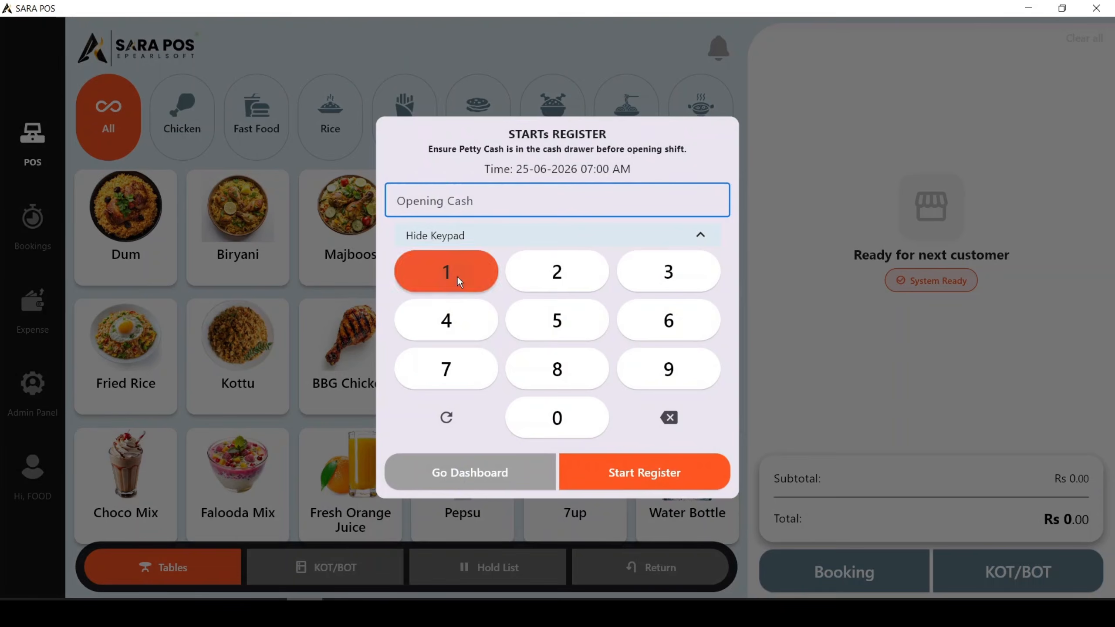
{"action": "left_click", "coordinate": [456, 275]}
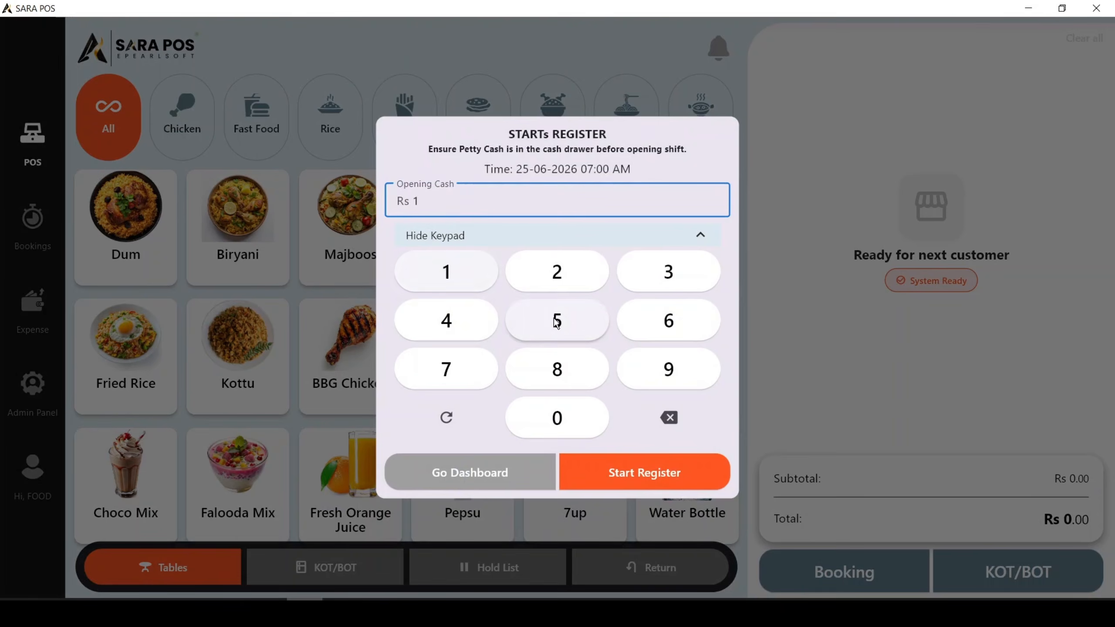
{"action": "left_click", "coordinate": [567, 279]}
{"action": "left_click", "coordinate": [566, 425]}
{"action": "left_click", "coordinate": [566, 425]}
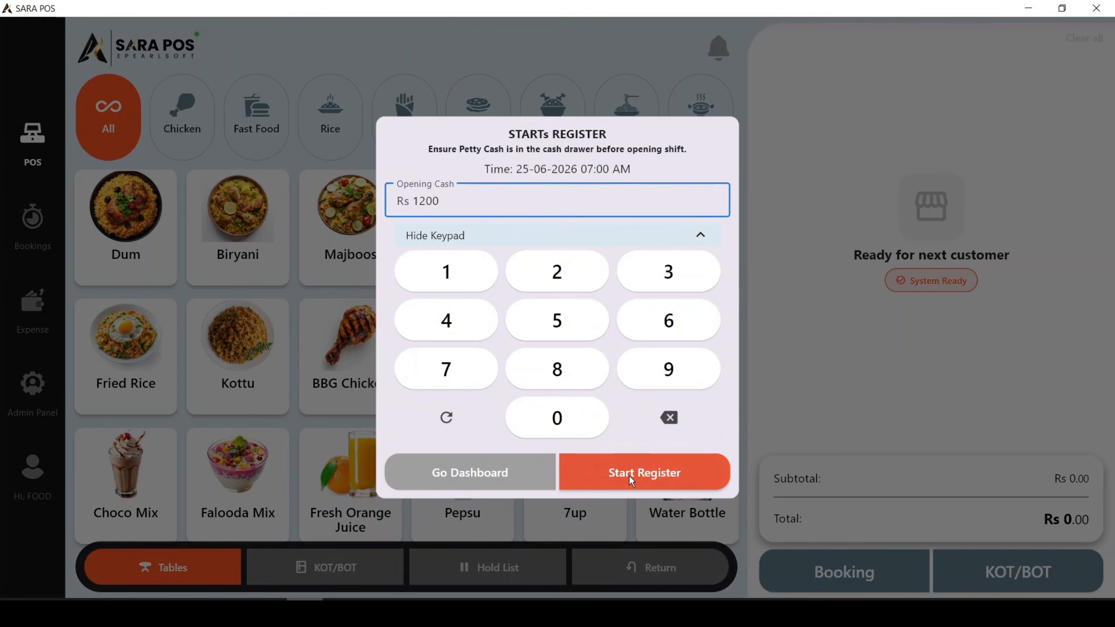
{"action": "left_click", "coordinate": [628, 475]}
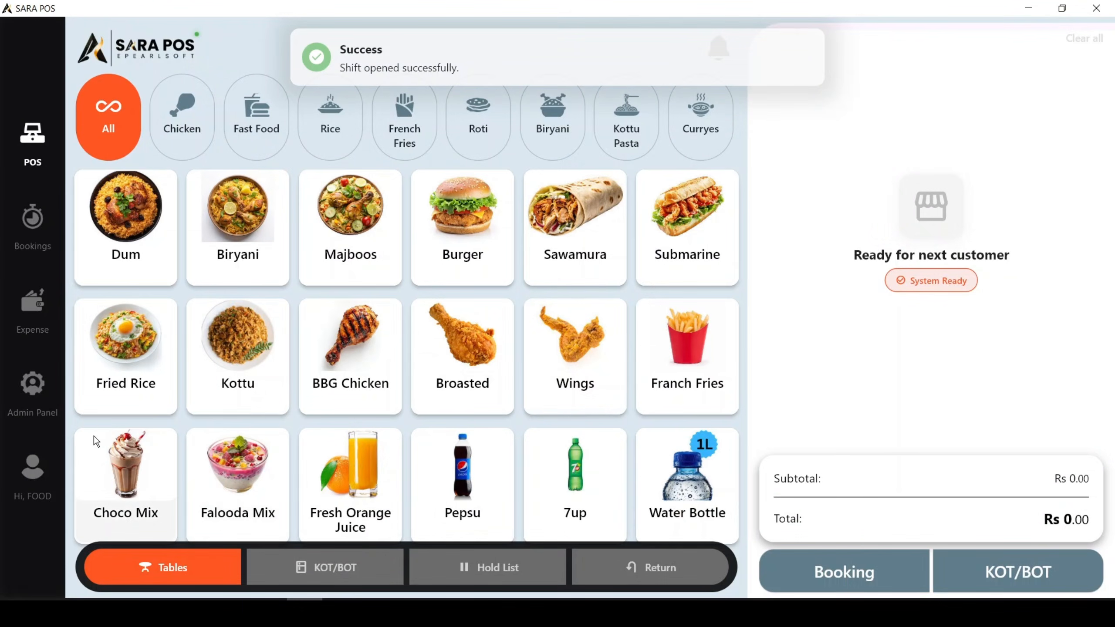
Open the End of Day report from the admin panel and examine the new day's totals and open shift record.
{"action": "left_click", "coordinate": [25, 400]}
{"action": "scroll", "coordinate": [100, 453], "scroll_direction": "down", "scroll_amount": 5}
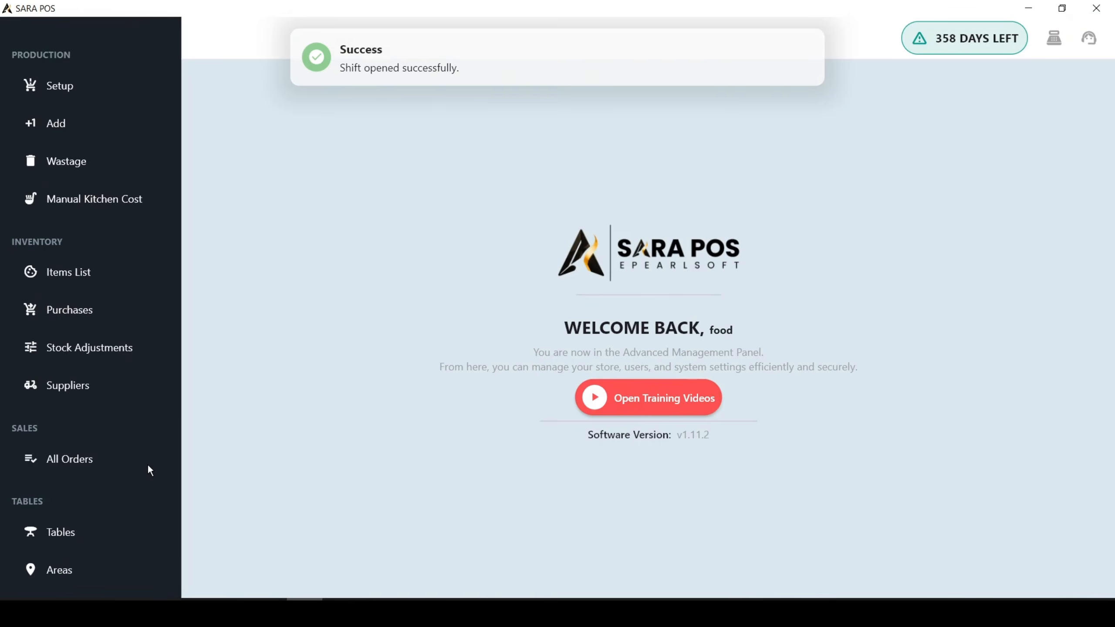
{"action": "left_click", "coordinate": [70, 462]}
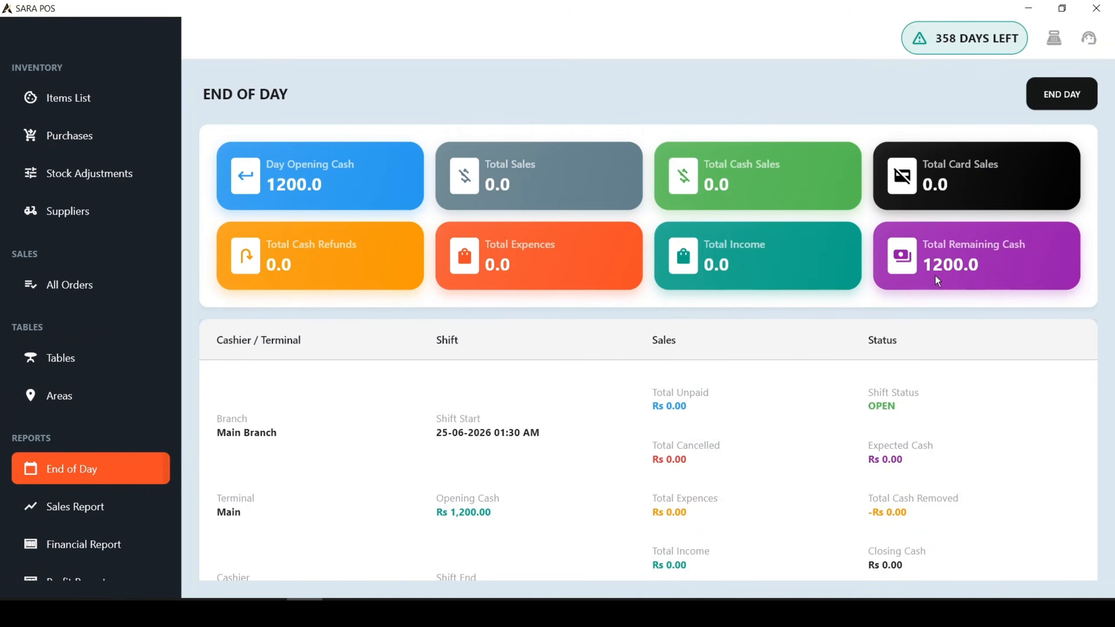
{"action": "scroll", "coordinate": [838, 369], "scroll_direction": "down", "scroll_amount": 2}
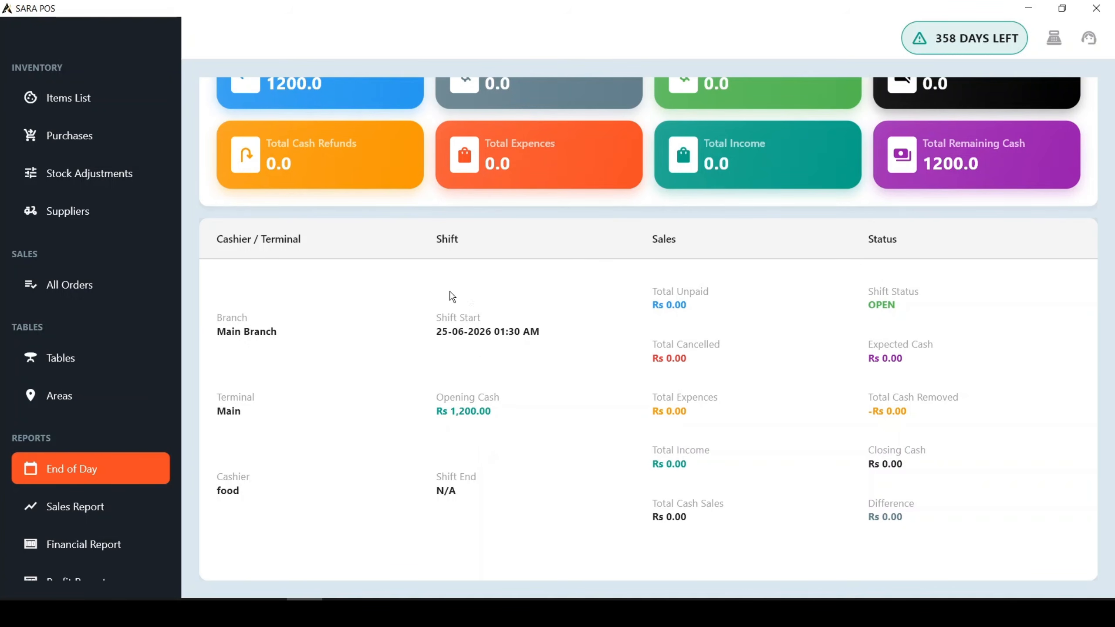
{"action": "scroll", "coordinate": [416, 403], "scroll_direction": "up", "scroll_amount": 1}
{"action": "scroll", "coordinate": [416, 403], "scroll_direction": "up", "scroll_amount": 1}
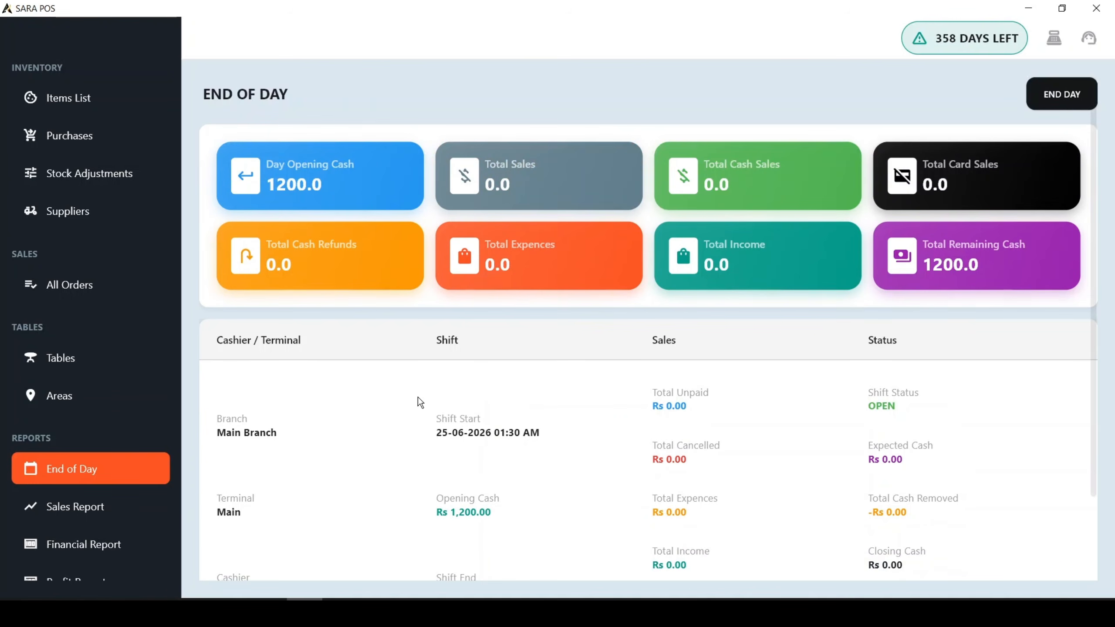